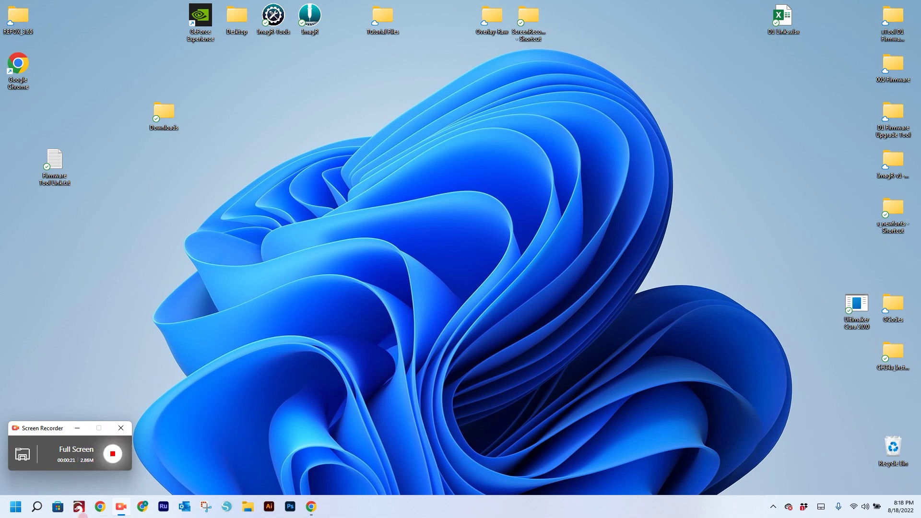
- Open Chrome and load the shared FirmwareTools Google Drive folder from the pasted link
{"action": "left_click", "coordinate": [311, 507]}
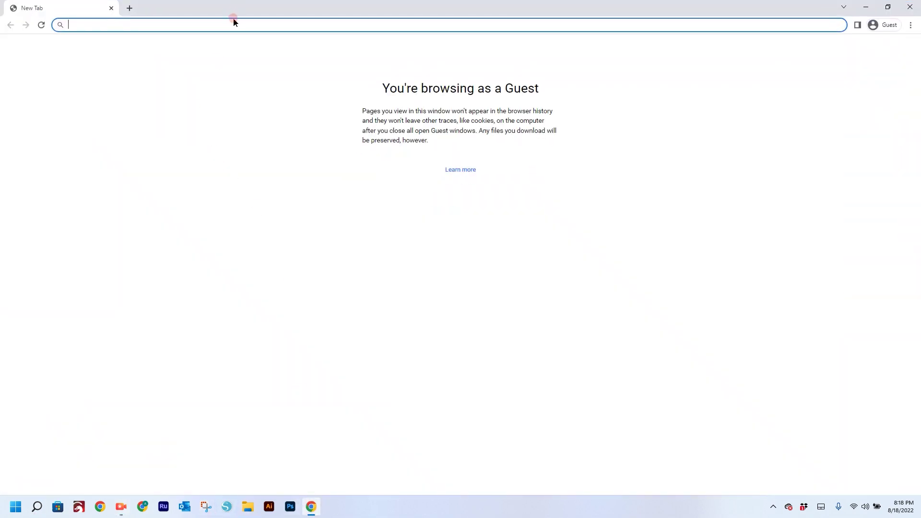
{"action": "left_click", "coordinate": [242, 25]}
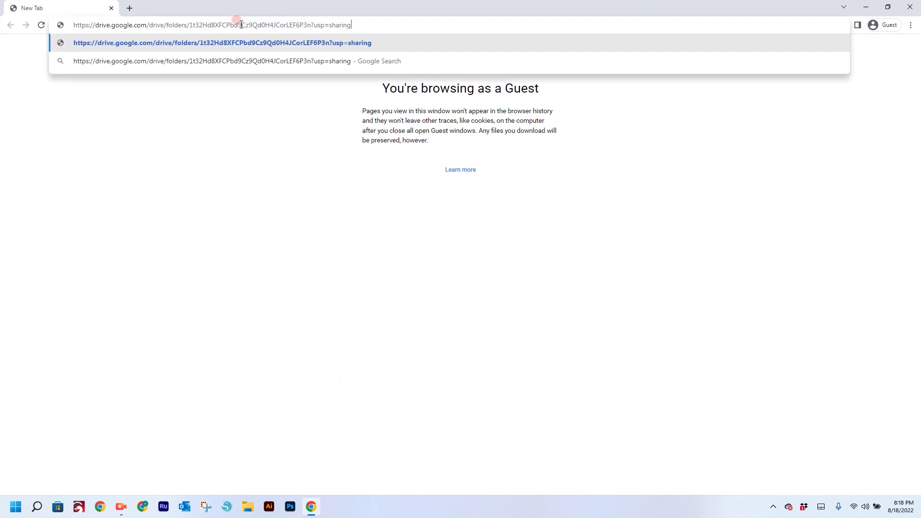
{"action": "key", "text": "Return"}
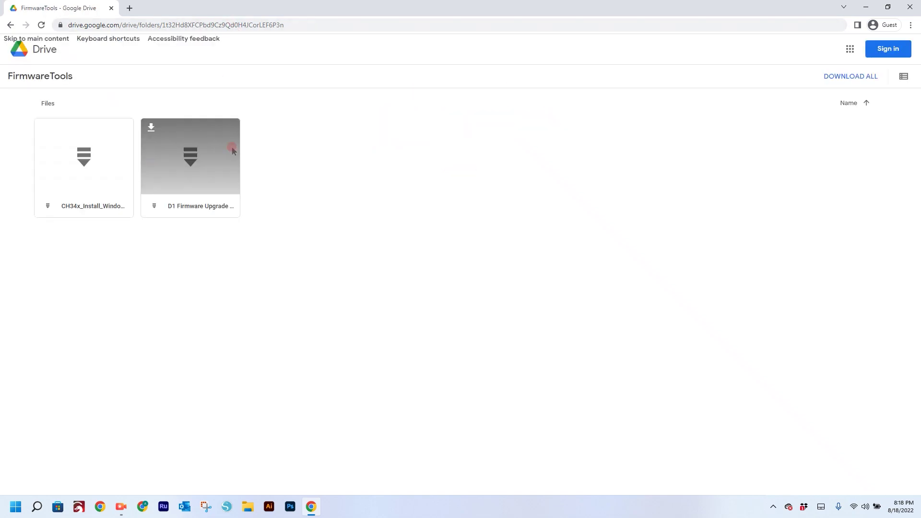
- Snap the browser to the right half and download all FirmwareTools files as a zip
{"action": "double_click", "coordinate": [407, 7]}
{"action": "left_click_drag", "start_coordinate": [400, 55], "coordinate": [920, 72]}
{"action": "left_click", "coordinate": [863, 83]}
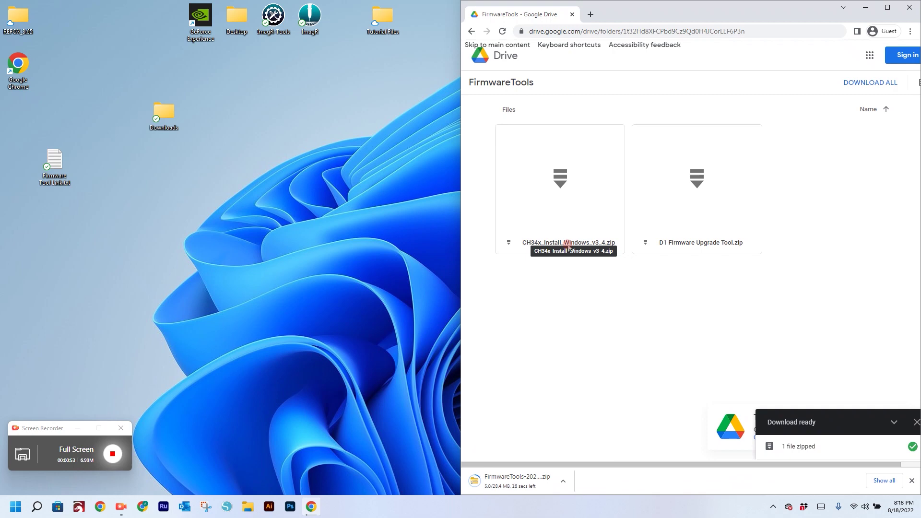
- Reposition the Downloads folder icon on the desktop and open the folder
{"action": "left_click", "coordinate": [676, 242]}
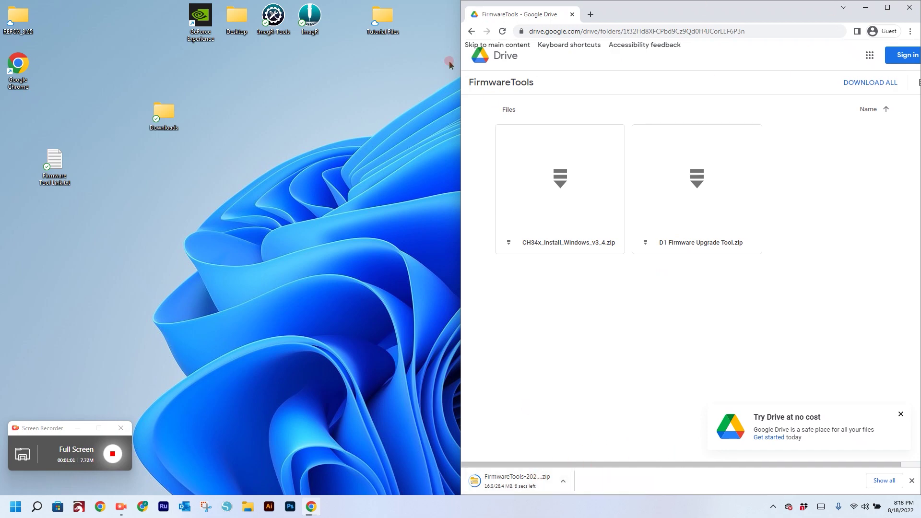
{"action": "left_click_drag", "start_coordinate": [166, 121], "coordinate": [117, 72]}
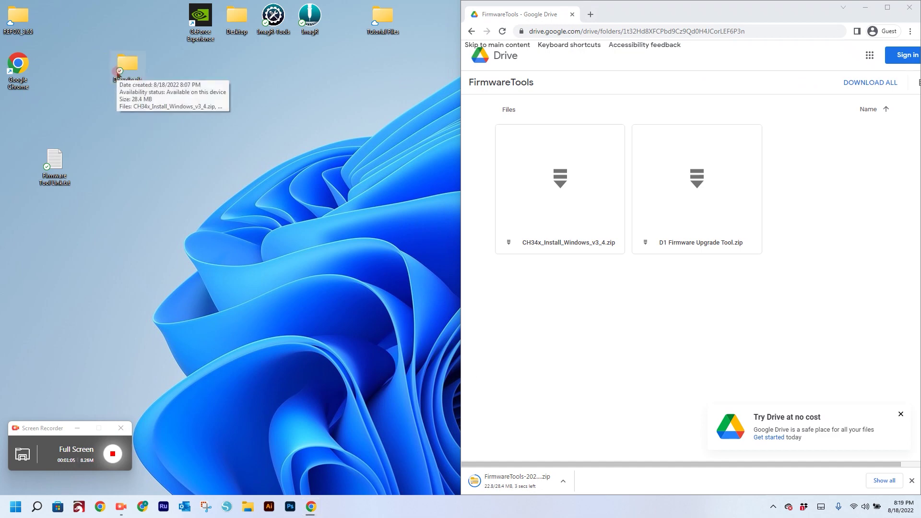
{"action": "left_click", "coordinate": [125, 75]}
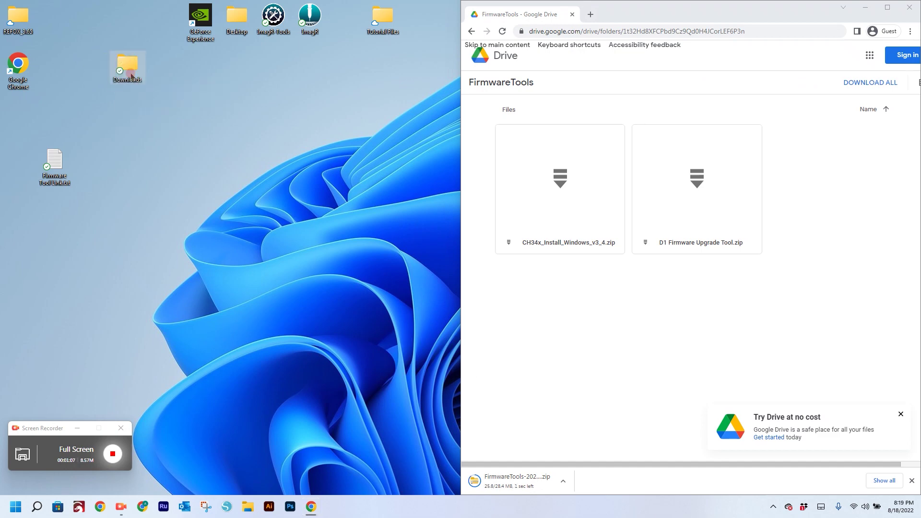
{"action": "left_click_drag", "start_coordinate": [132, 76], "coordinate": [89, 68]}
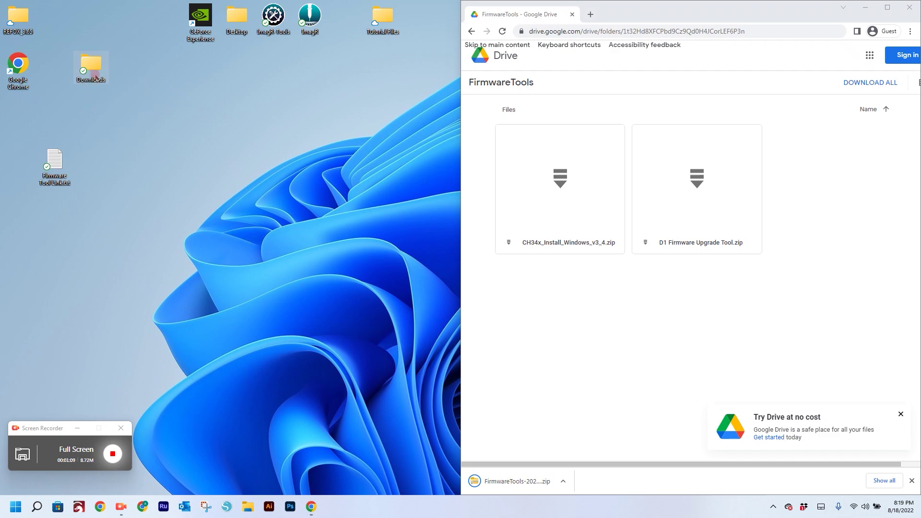
{"action": "left_click", "coordinate": [89, 68]}
- Snap the Downloads window to the right half and open CH34x_Install_Windows_v3_4.zip
{"action": "left_click", "coordinate": [866, 7]}
{"action": "left_click", "coordinate": [459, 176]}
{"action": "left_click_drag", "start_coordinate": [459, 179], "coordinate": [842, 192]}
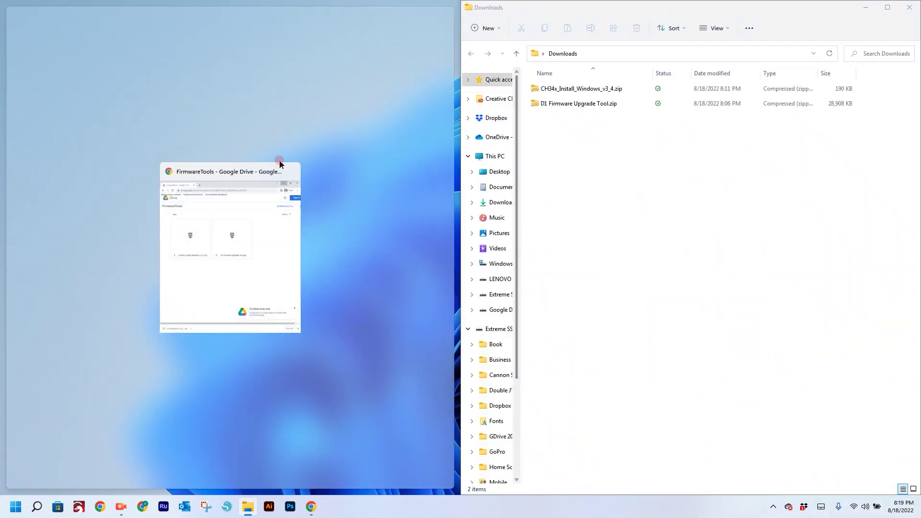
{"action": "left_click", "coordinate": [378, 169]}
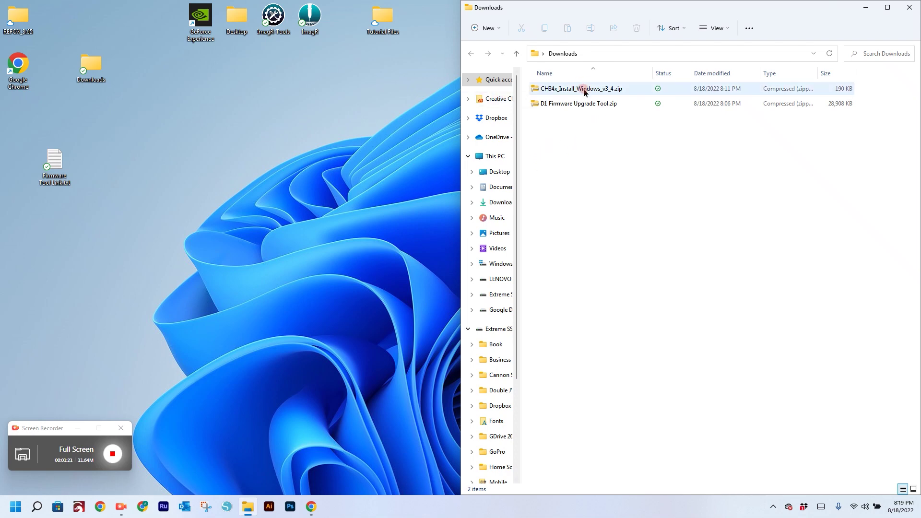
{"action": "left_click", "coordinate": [582, 89]}
{"action": "double_click", "coordinate": [584, 91]}
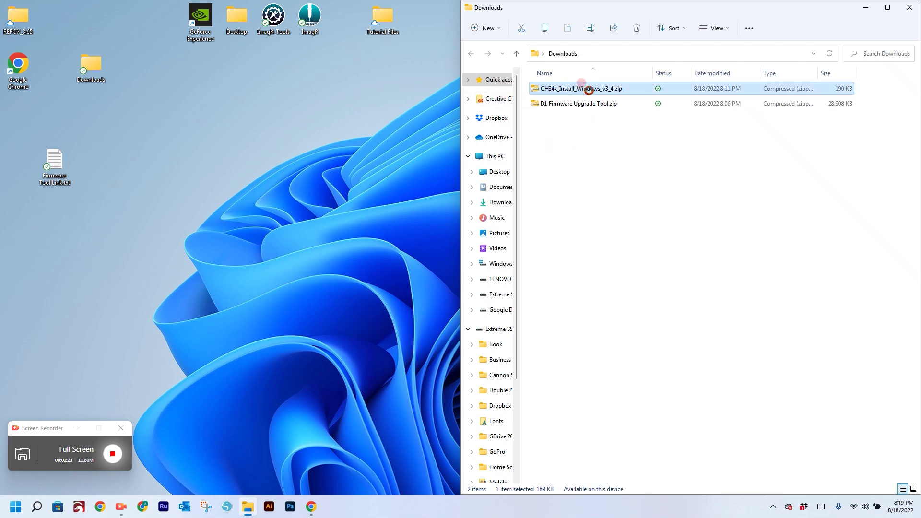
- Extract the CH34x driver zip to its default folder and close the popped-up window
{"action": "right_click", "coordinate": [588, 91]}
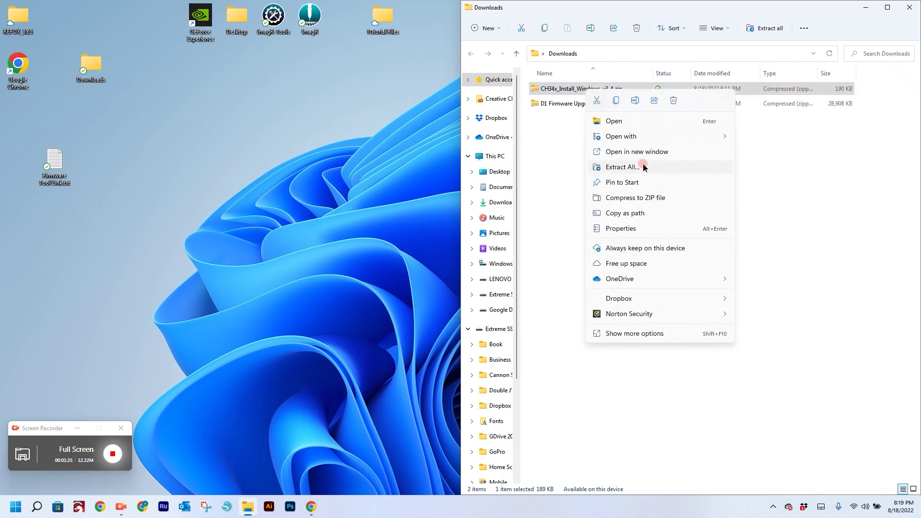
{"action": "left_click", "coordinate": [644, 168]}
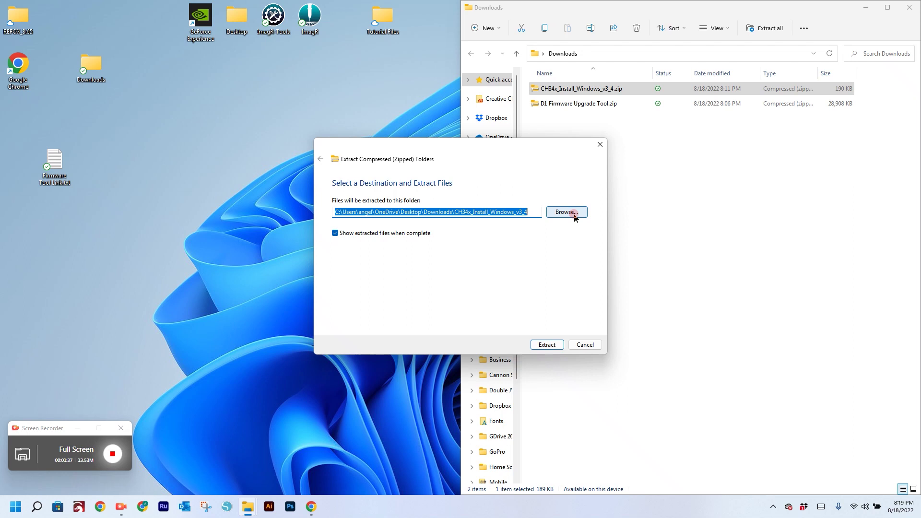
{"action": "left_click", "coordinate": [574, 215]}
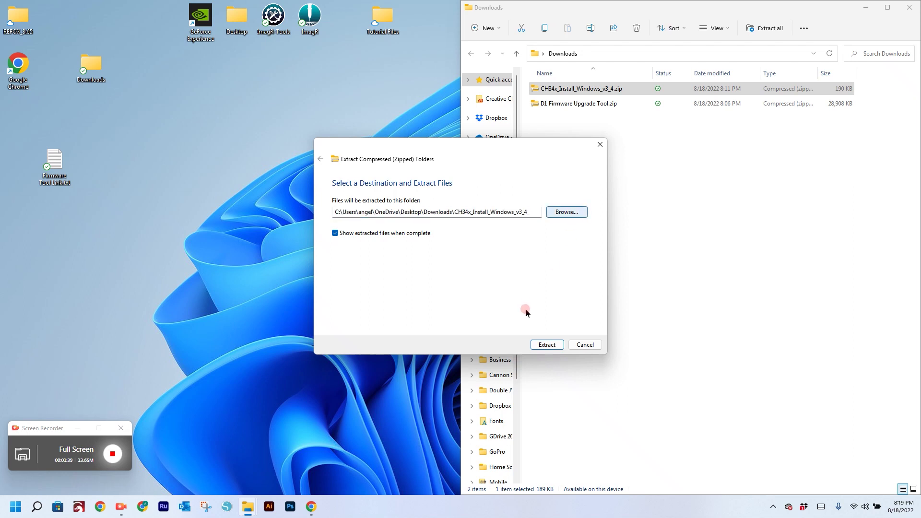
{"action": "left_click", "coordinate": [548, 344]}
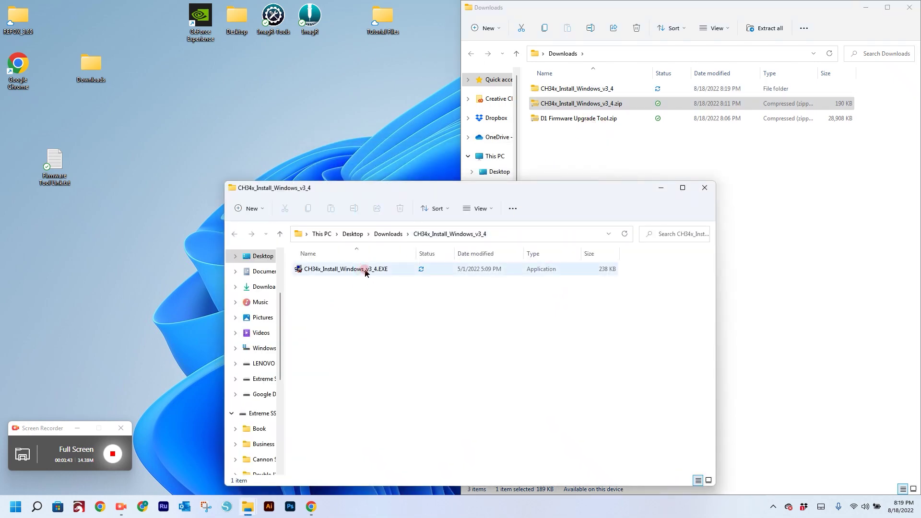
{"action": "left_click", "coordinate": [705, 187]}
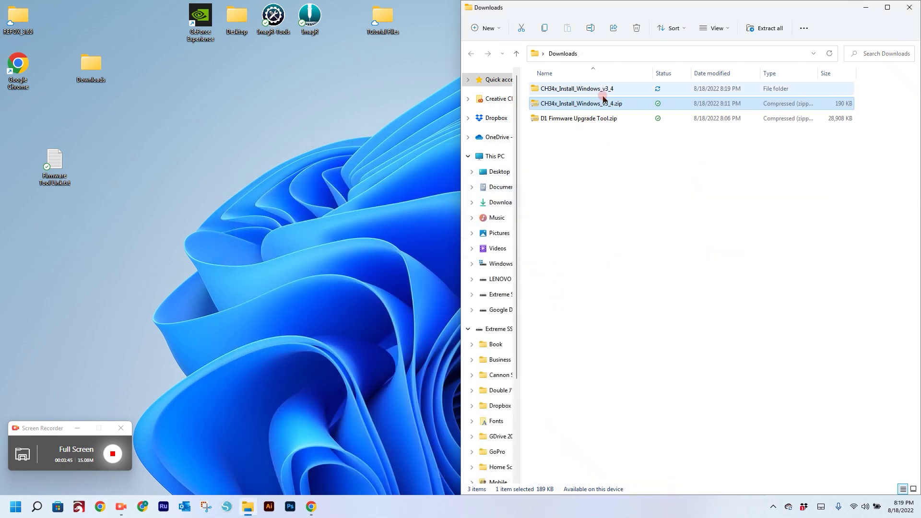
- Extract D1 Firmware Upgrade Tool.zip to its default folder and close the resulting window
{"action": "left_click", "coordinate": [591, 89]}
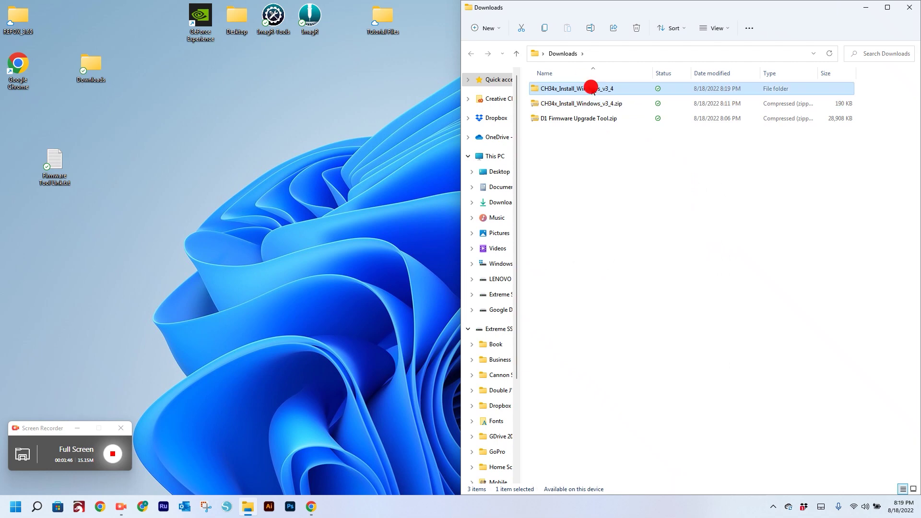
{"action": "left_click", "coordinate": [586, 119]}
{"action": "right_click", "coordinate": [591, 120]}
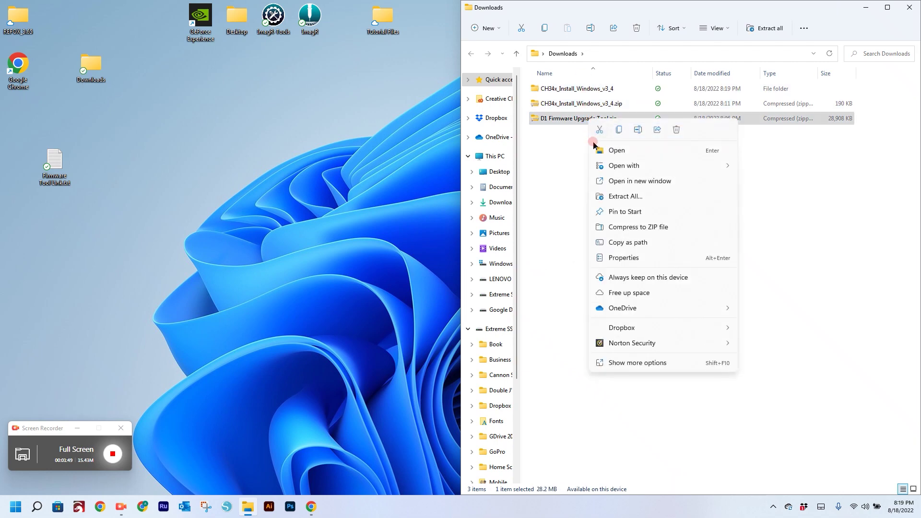
{"action": "left_click", "coordinate": [676, 196]}
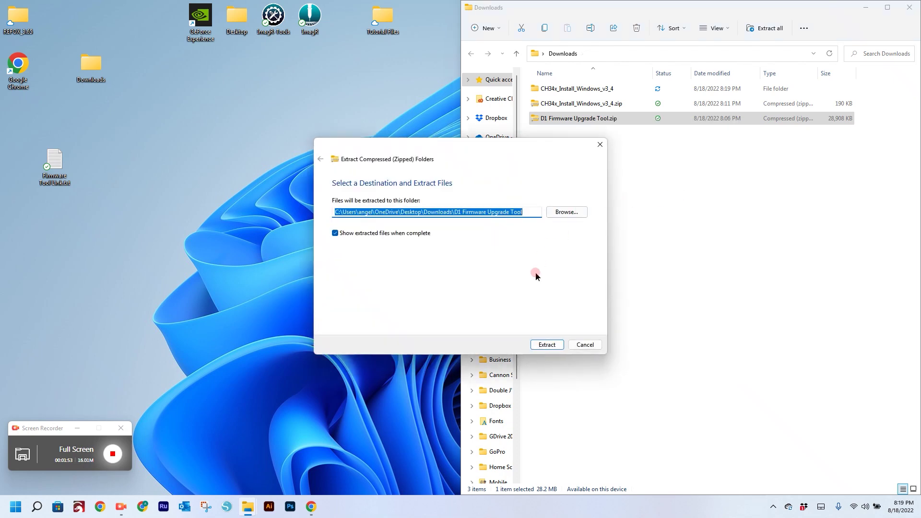
{"action": "left_click", "coordinate": [546, 344]}
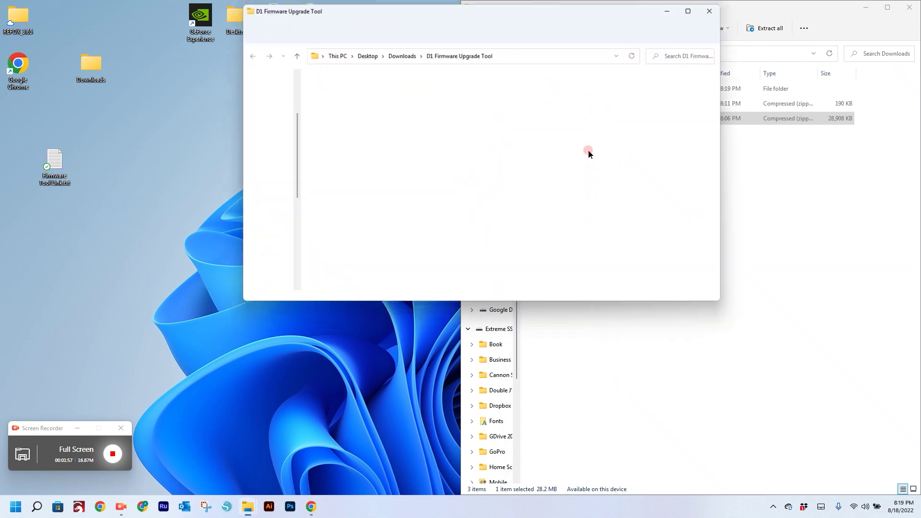
{"action": "left_click", "coordinate": [717, 7]}
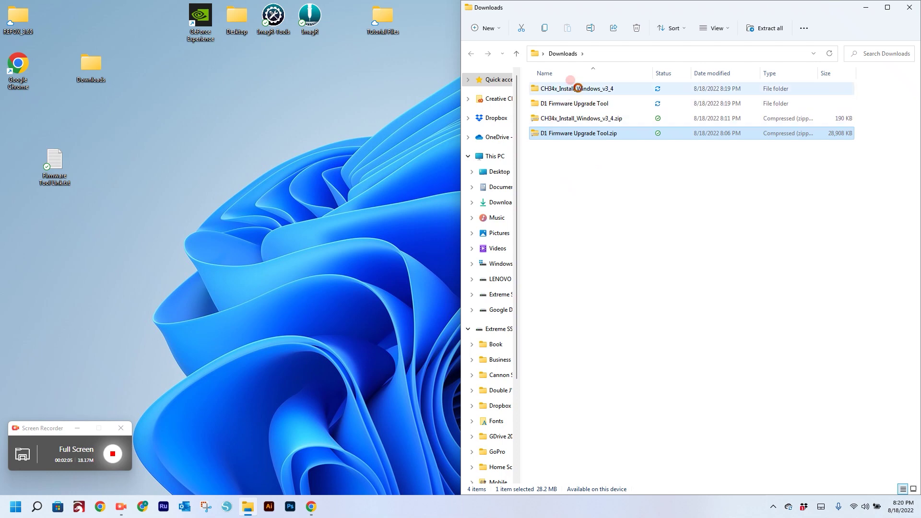
- Run the extracted CH34x installer, install the CH341SER driver, and close setup after 'Driver install success!'
{"action": "double_click", "coordinate": [579, 91]}
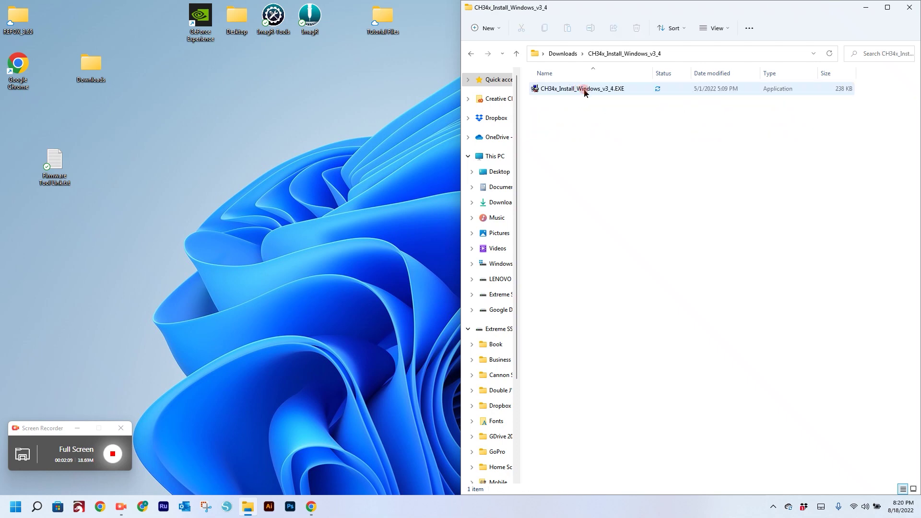
{"action": "double_click", "coordinate": [584, 90]}
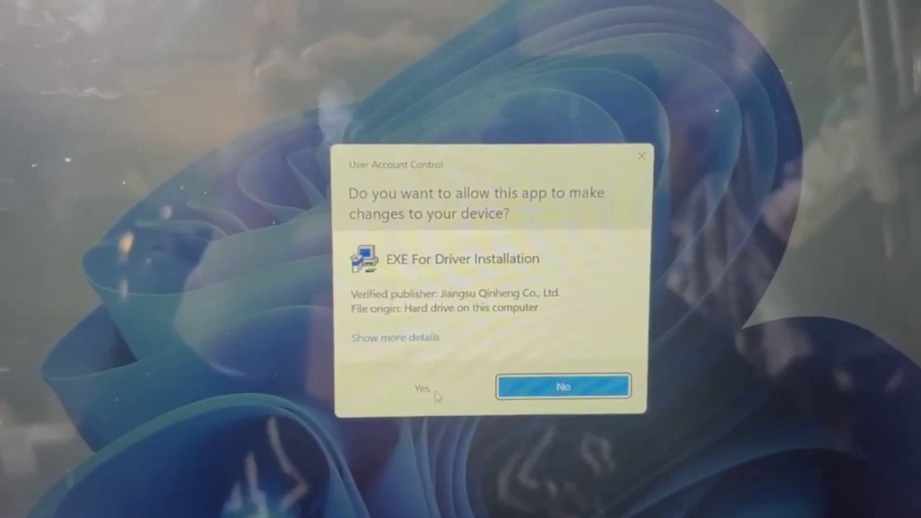
{"action": "left_click", "coordinate": [431, 389]}
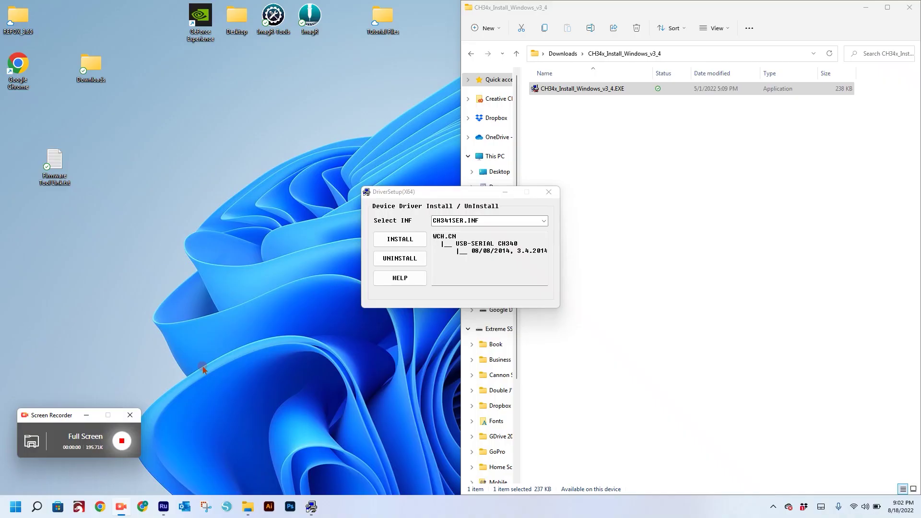
{"action": "left_click", "coordinate": [402, 239]}
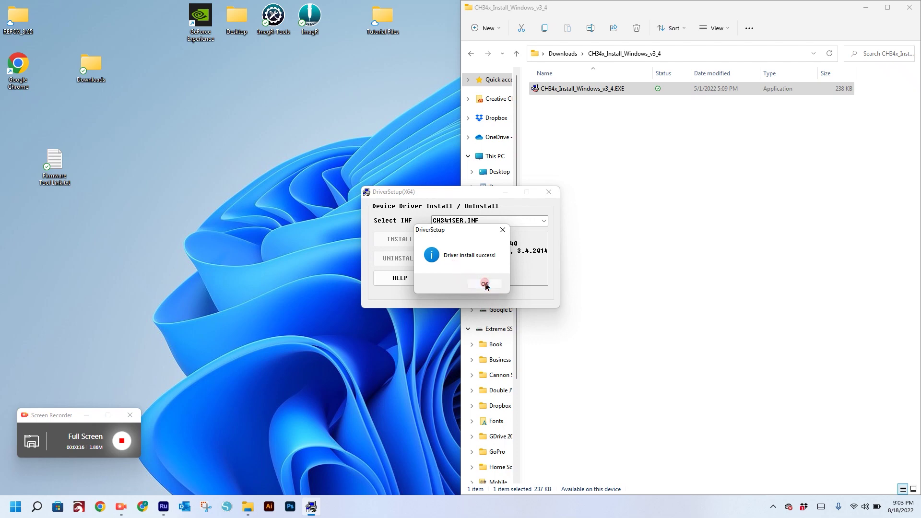
{"action": "left_click", "coordinate": [483, 284]}
{"action": "left_click", "coordinate": [549, 191]}
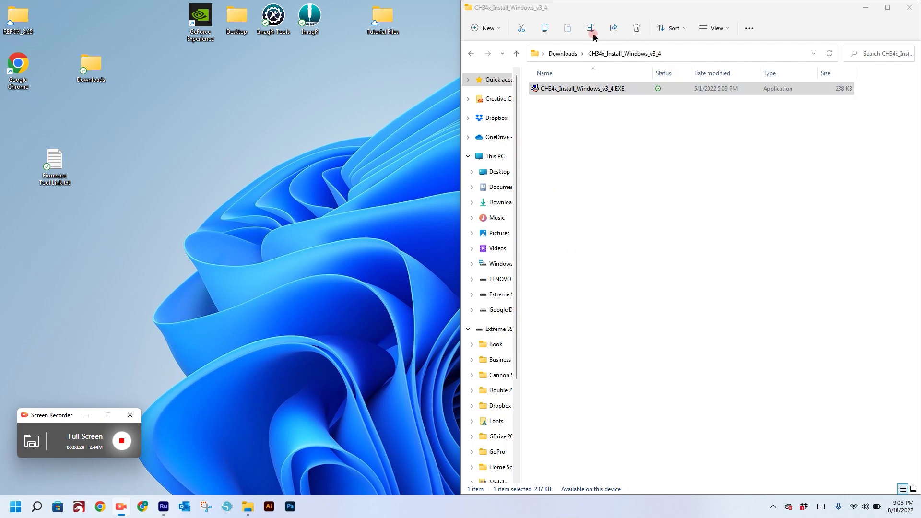
- Go to Downloads > D1 Firmware Upgrade Tool > D1 Firmware Upgrade Tool and launch flash_download_tool.exe
{"action": "left_click", "coordinate": [566, 54]}
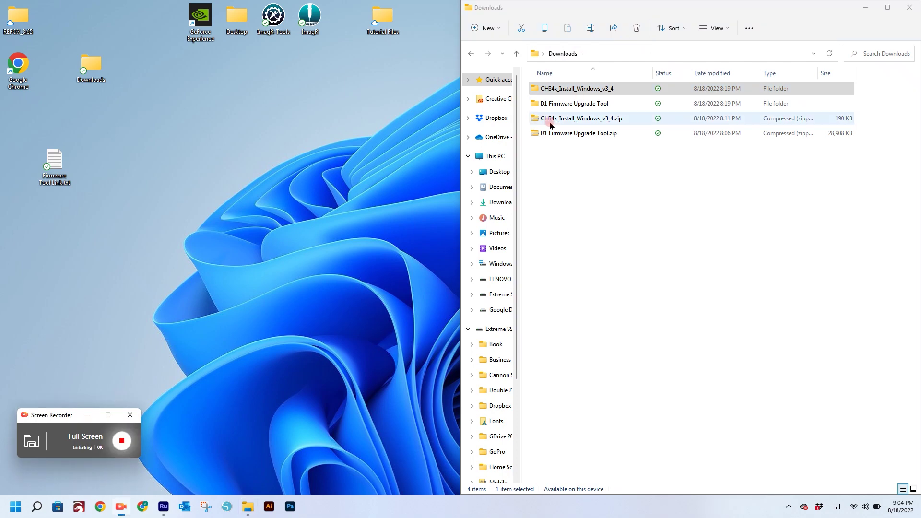
{"action": "left_click", "coordinate": [566, 104]}
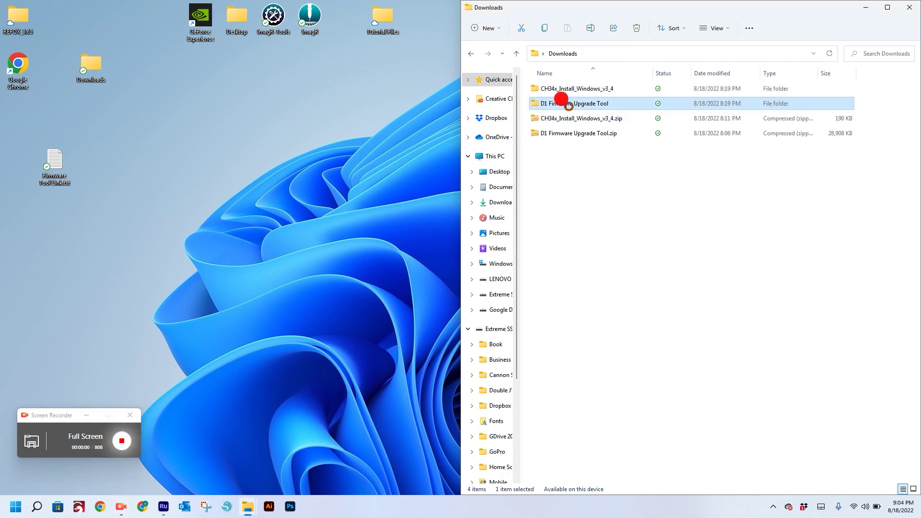
{"action": "double_click", "coordinate": [568, 104]}
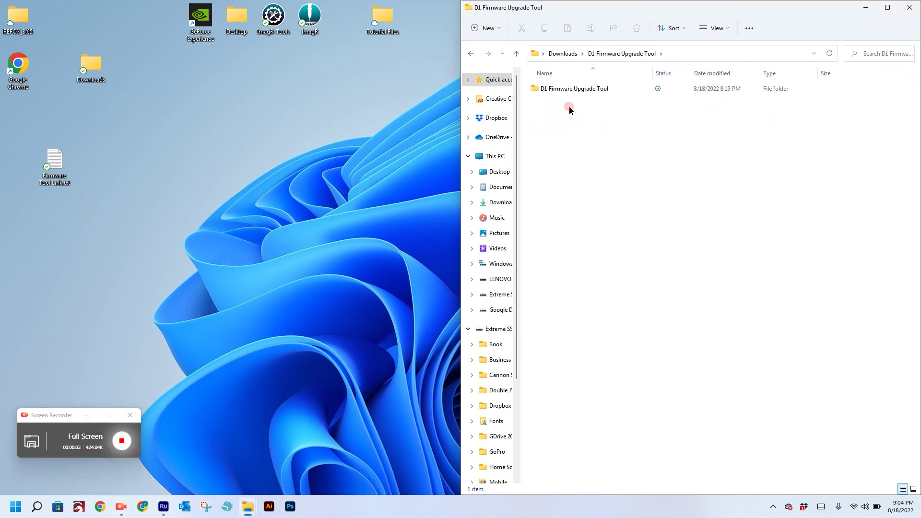
{"action": "left_click", "coordinate": [576, 90]}
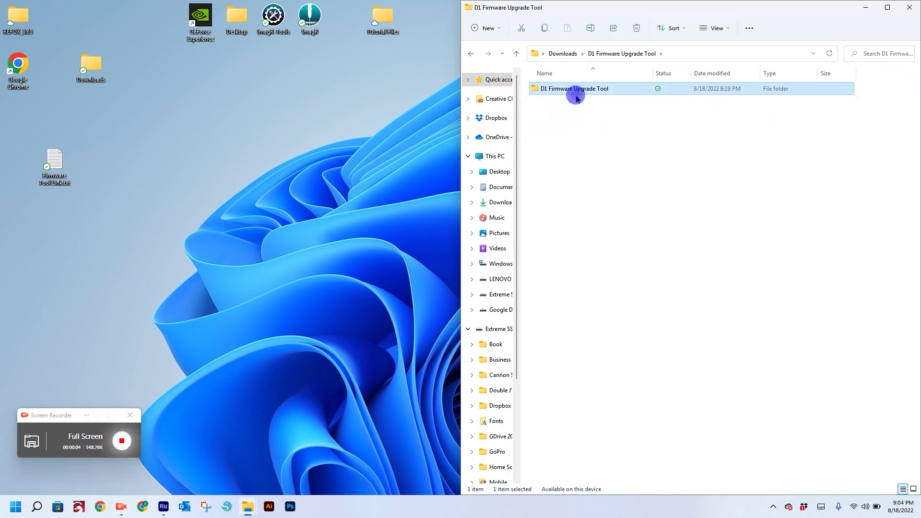
{"action": "double_click", "coordinate": [574, 89]}
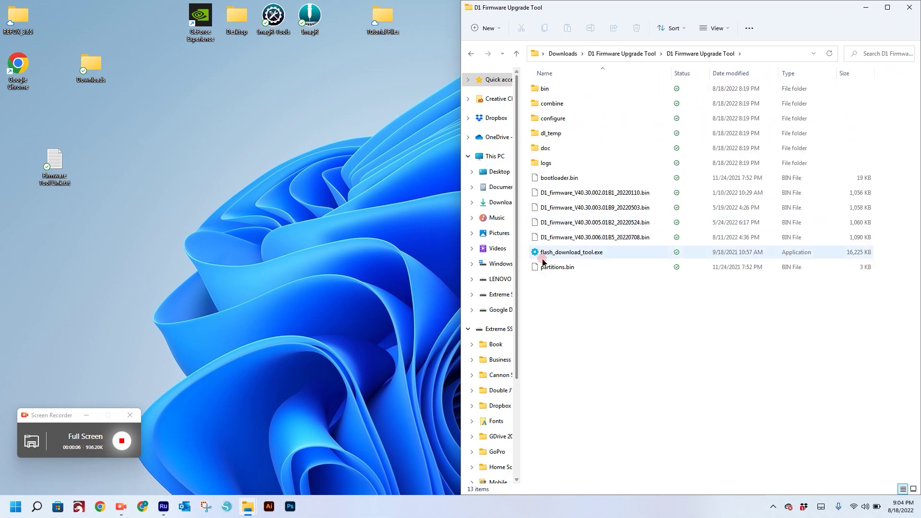
{"action": "left_click", "coordinate": [556, 257]}
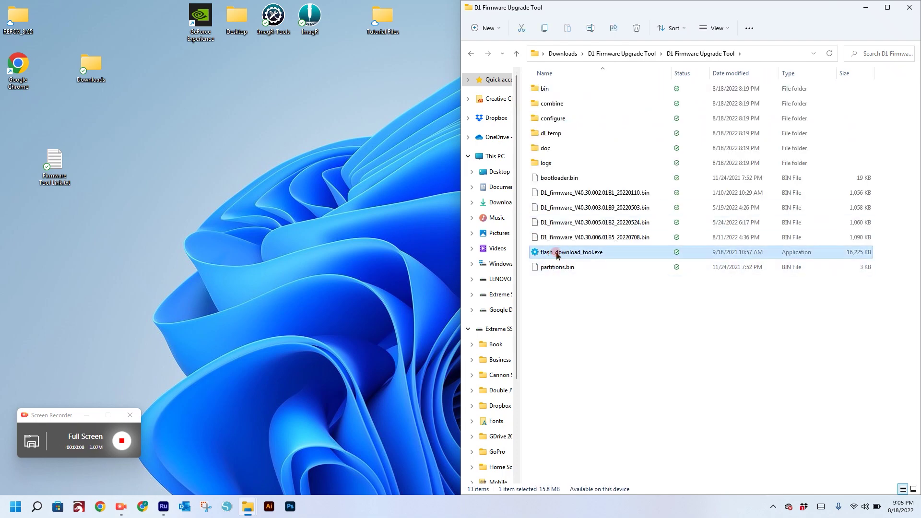
{"action": "double_click", "coordinate": [556, 256]}
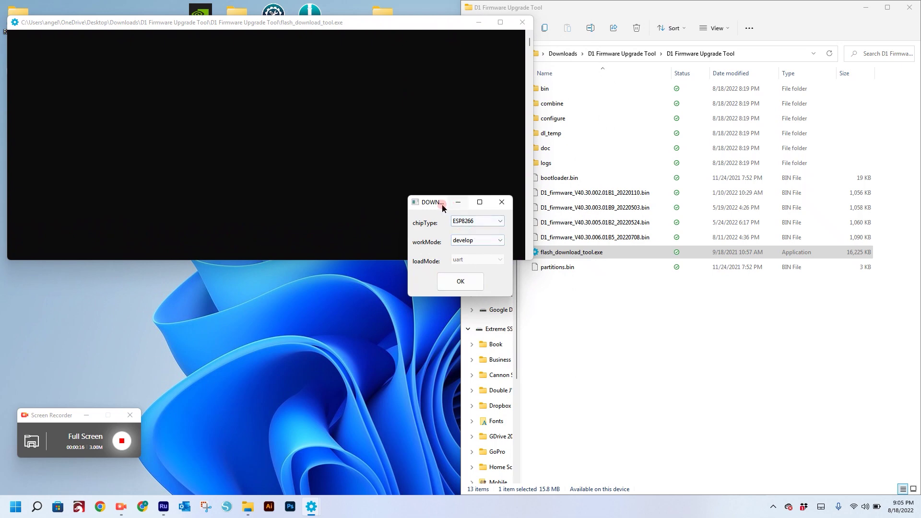
- Start the tool with chip type ESP32 in develop mode and select the first file path
{"action": "left_click_drag", "start_coordinate": [424, 203], "coordinate": [339, 165]}
{"action": "left_click", "coordinate": [385, 184]}
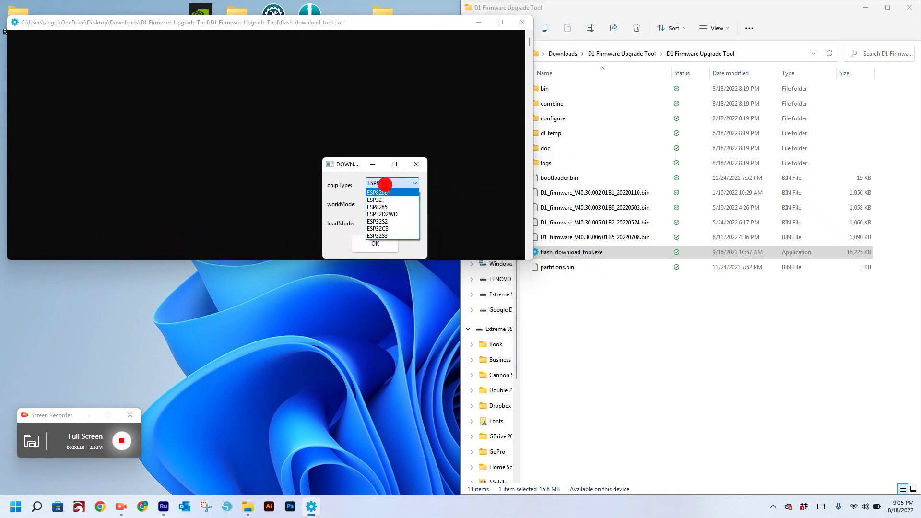
{"action": "left_click", "coordinate": [396, 200]}
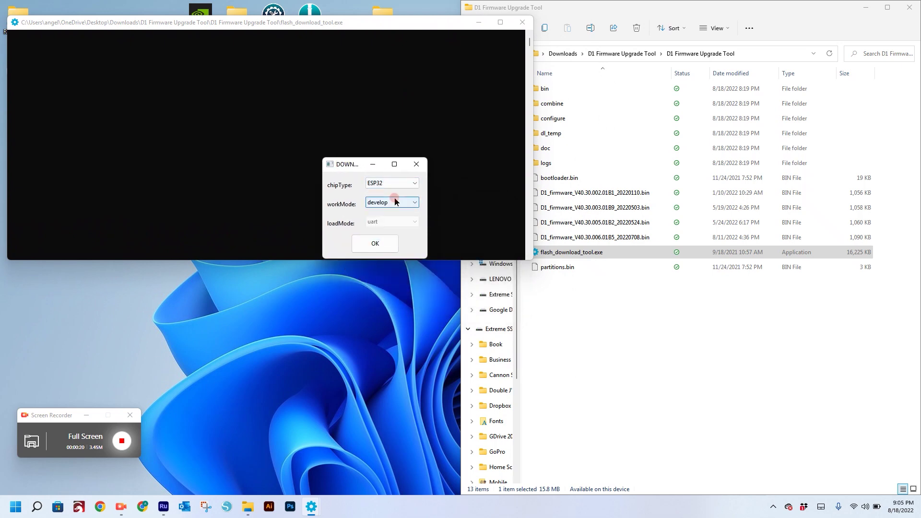
{"action": "left_click", "coordinate": [371, 245]}
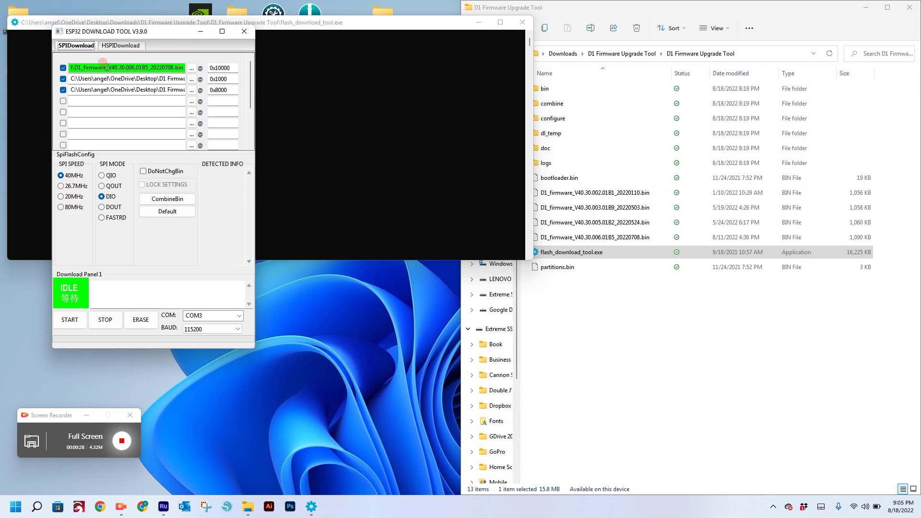
{"action": "left_click", "coordinate": [105, 67]}
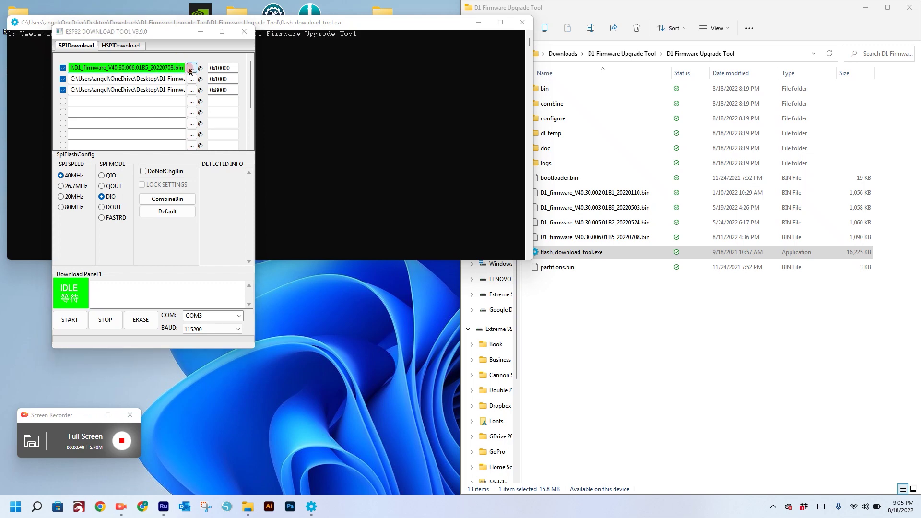
- Browse to the nested D1 Firmware Upgrade Tool folder and pick D1_firmware_V40.30.006.0185_20220708.bin for the first entry
{"action": "left_click", "coordinate": [191, 70]}
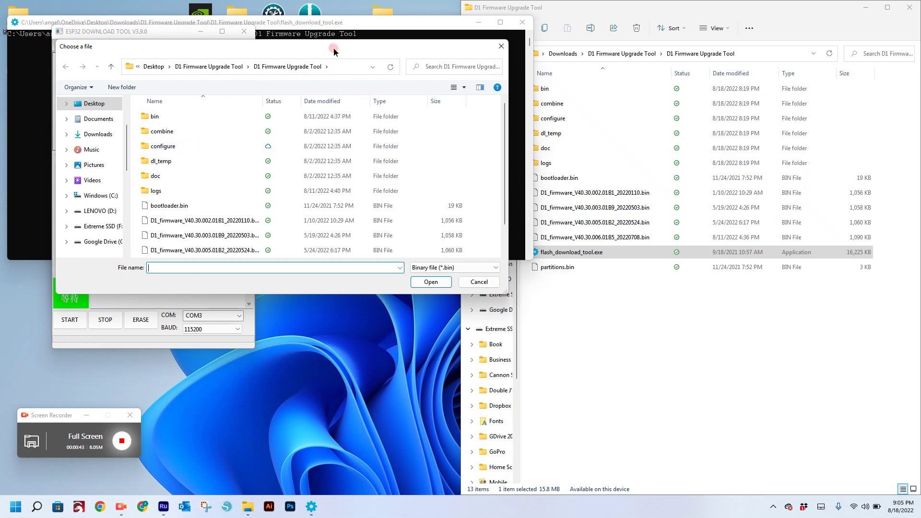
{"action": "left_click_drag", "start_coordinate": [334, 47], "coordinate": [494, 37]}
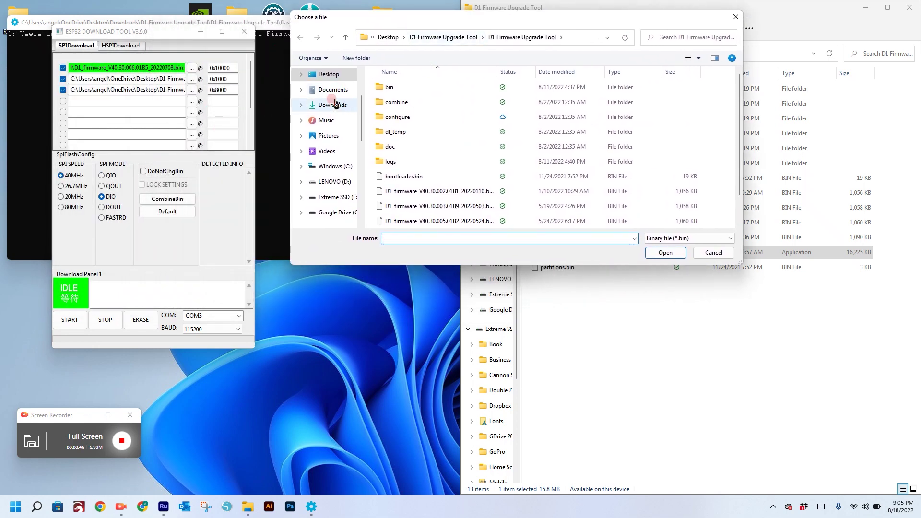
{"action": "left_click", "coordinate": [301, 74]}
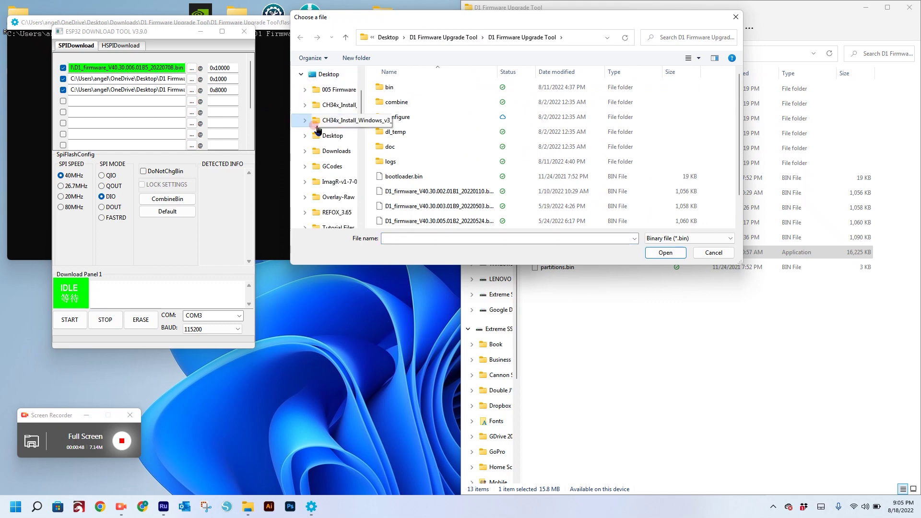
{"action": "left_click", "coordinate": [331, 151]}
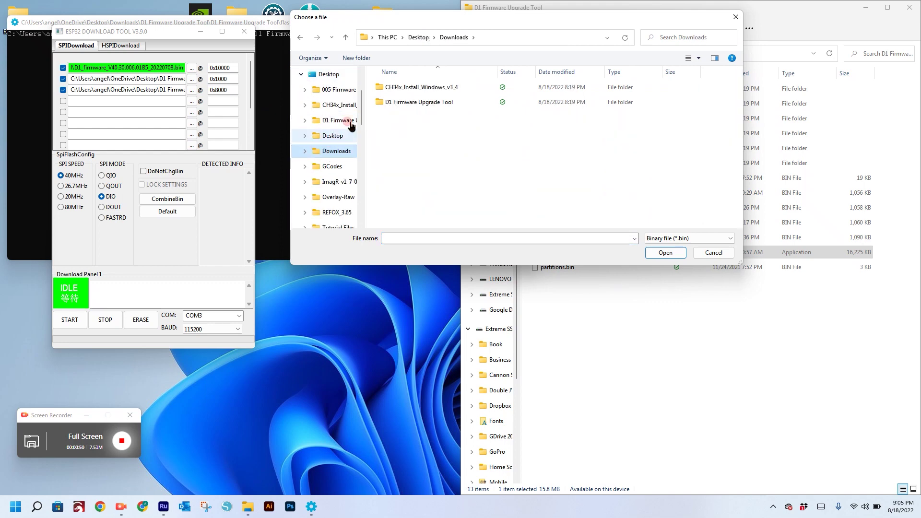
{"action": "double_click", "coordinate": [412, 103]}
{"action": "double_click", "coordinate": [401, 88]}
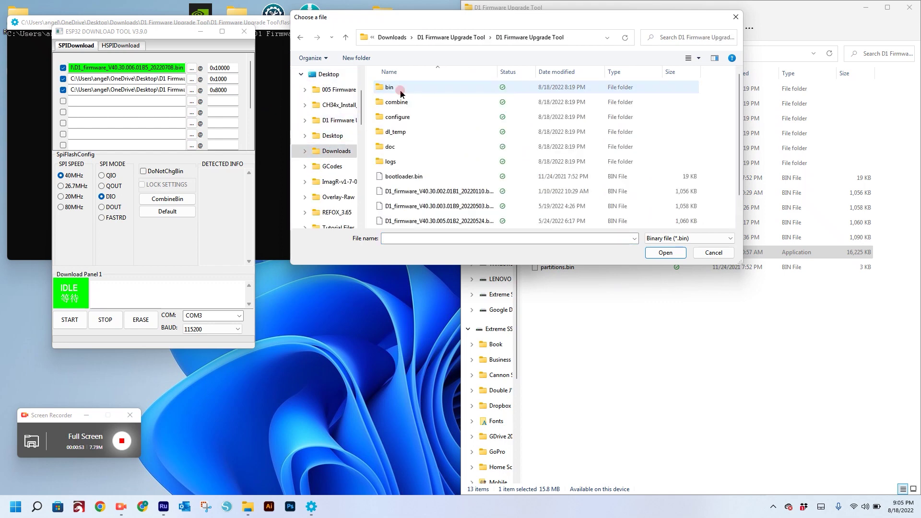
{"action": "scroll", "coordinate": [449, 184], "scroll_direction": "down", "scroll_amount": 1}
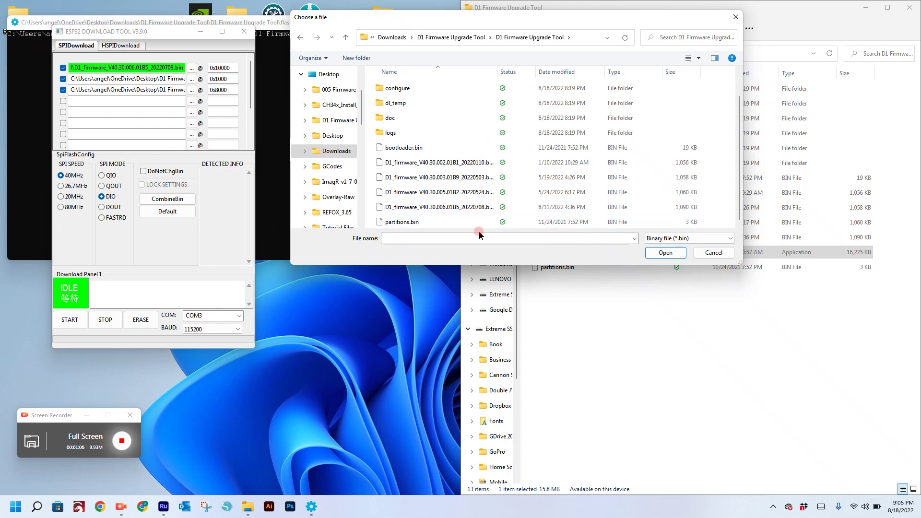
{"action": "left_click", "coordinate": [478, 207]}
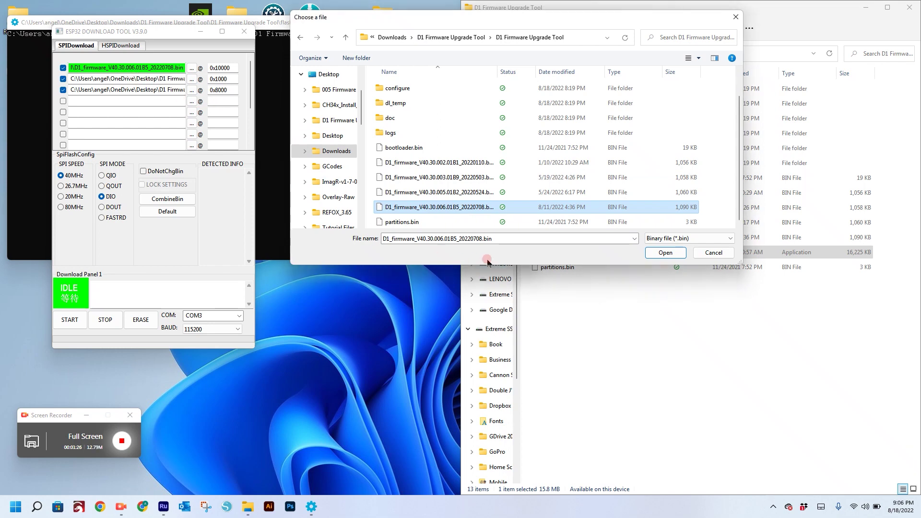
- Confirm the firmware for the first entry and load bootloader.bin into the 0x1000 entry
{"action": "left_click", "coordinate": [665, 252]}
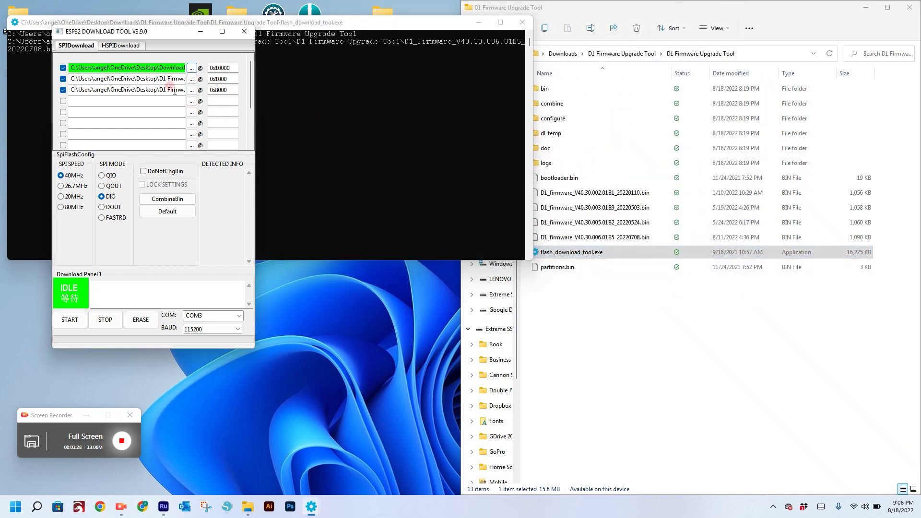
{"action": "left_click", "coordinate": [192, 79]}
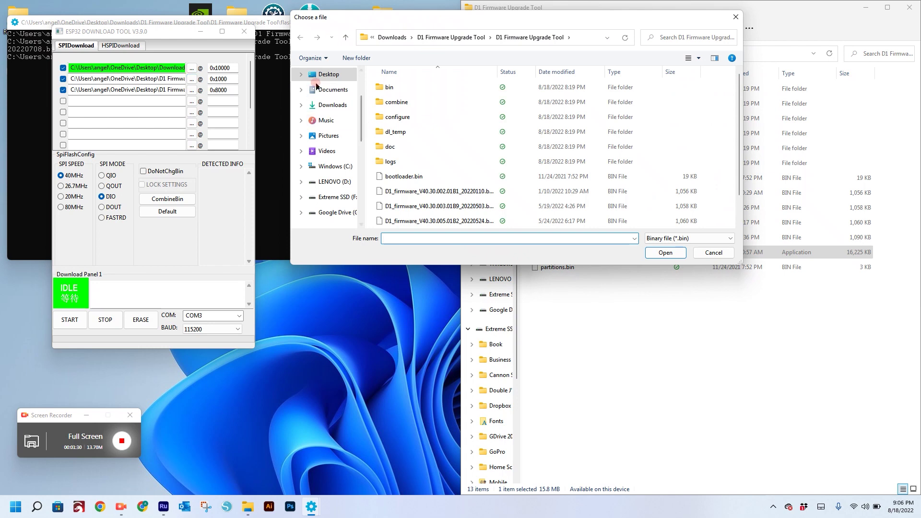
{"action": "scroll", "coordinate": [309, 125], "scroll_direction": "down", "scroll_amount": 2}
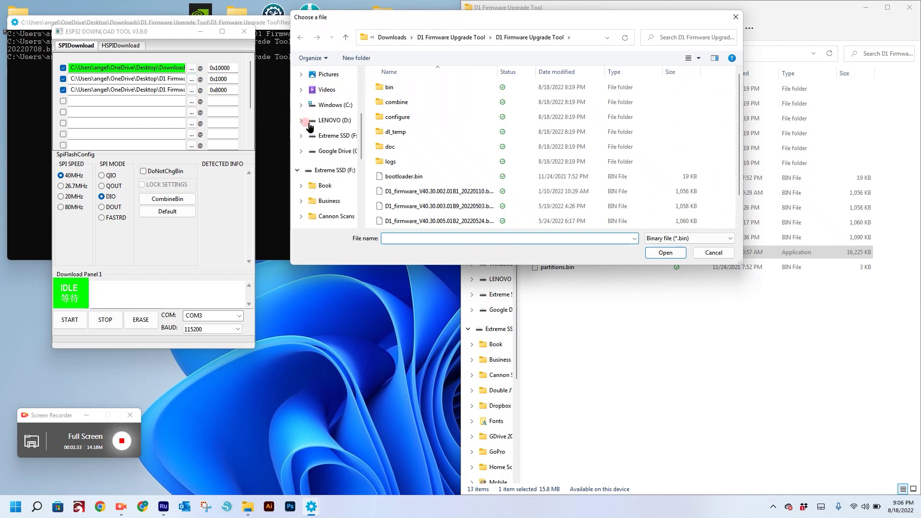
{"action": "scroll", "coordinate": [309, 126], "scroll_direction": "up", "scroll_amount": 3}
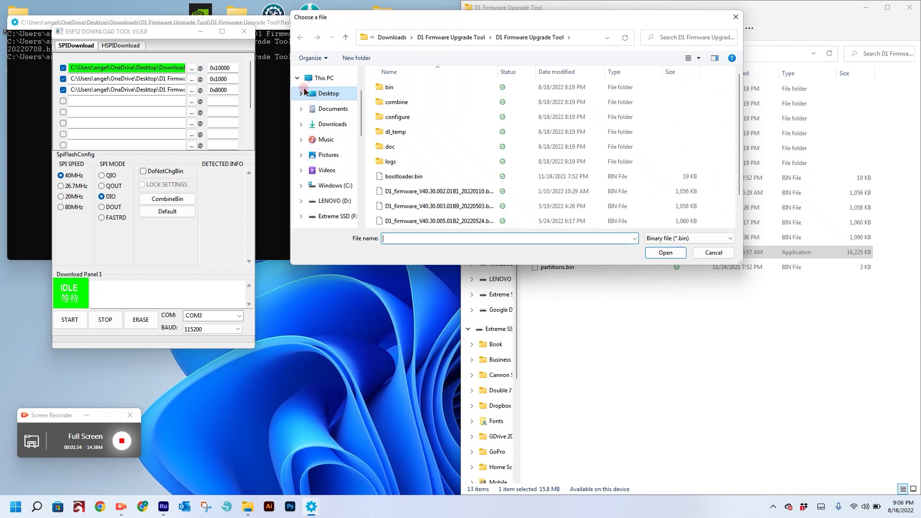
{"action": "left_click", "coordinate": [302, 93]}
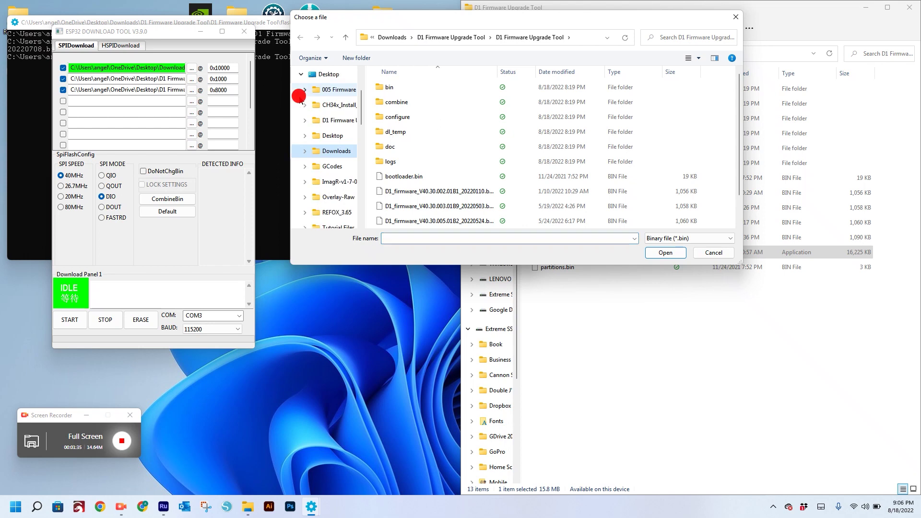
{"action": "left_click", "coordinate": [305, 151]}
{"action": "left_click", "coordinate": [340, 181]}
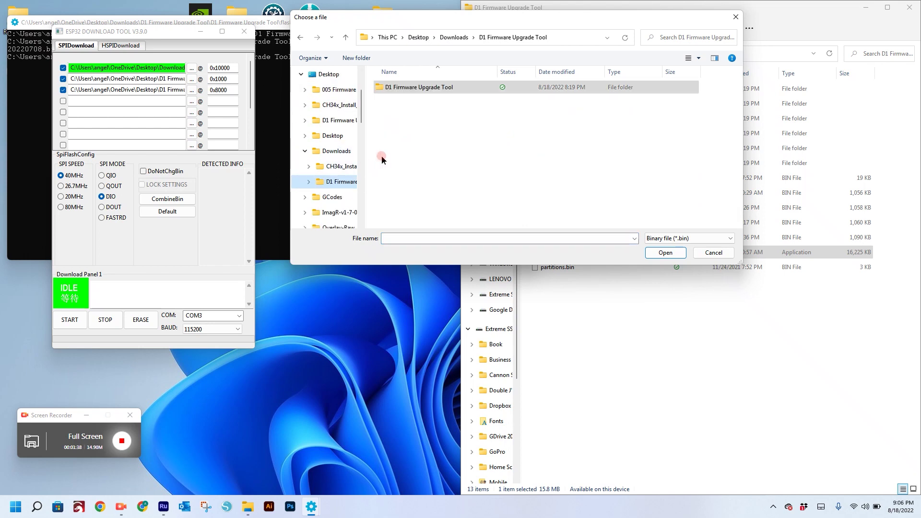
{"action": "double_click", "coordinate": [407, 94]}
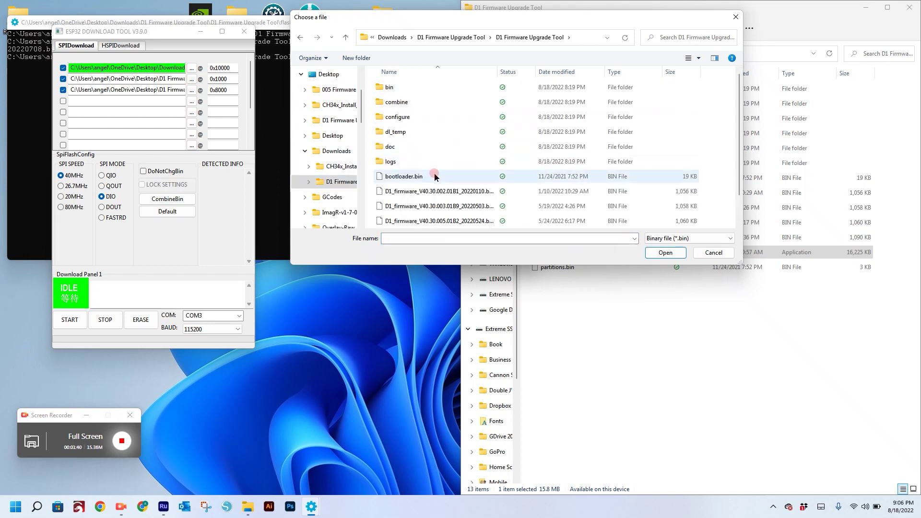
{"action": "scroll", "coordinate": [410, 192], "scroll_direction": "down", "scroll_amount": 1}
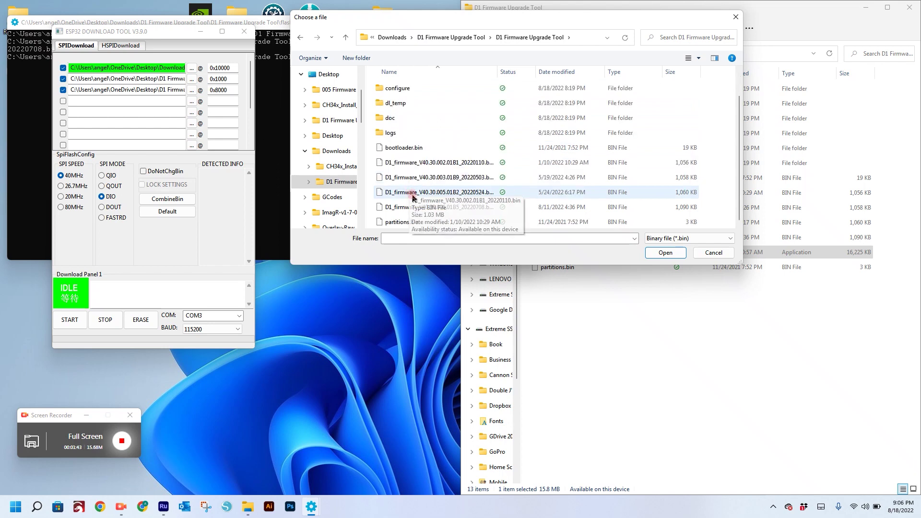
{"action": "left_click", "coordinate": [403, 149]}
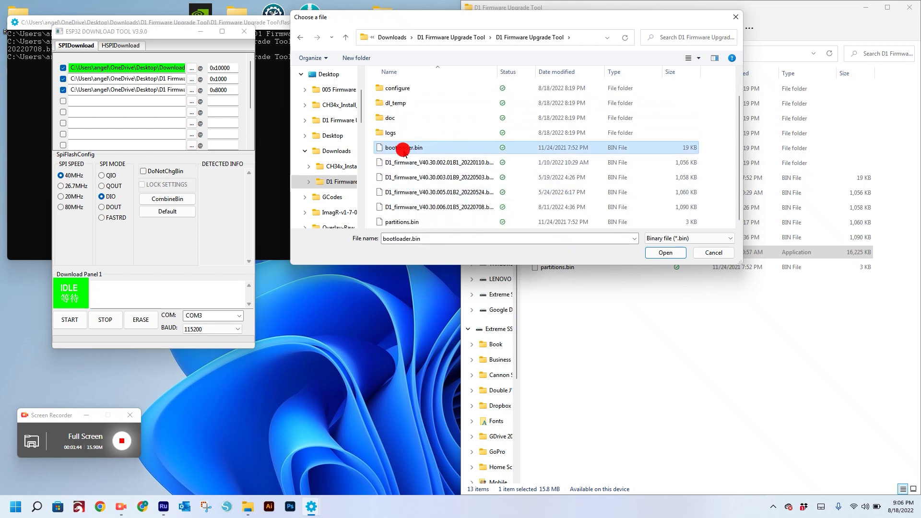
{"action": "left_click", "coordinate": [665, 253]}
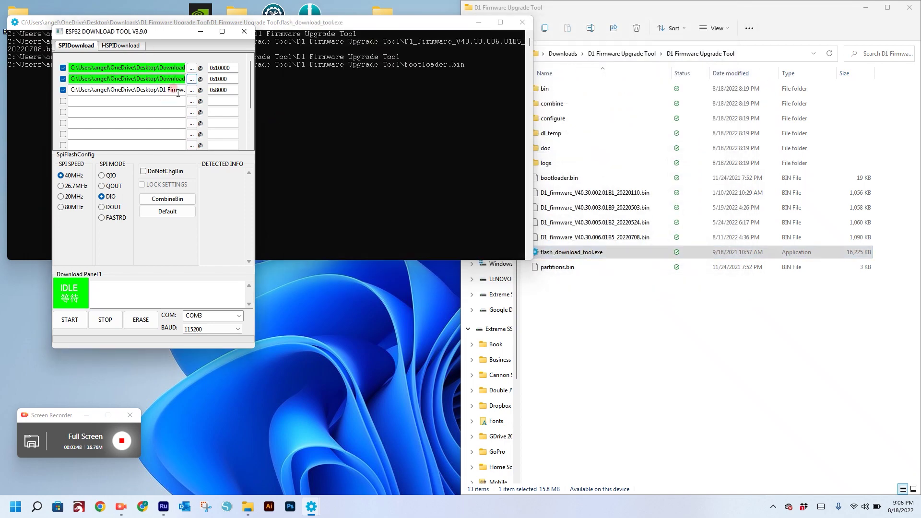
- Load partitions.bin into the third flash entry at 0x8000
{"action": "left_click", "coordinate": [190, 91]}
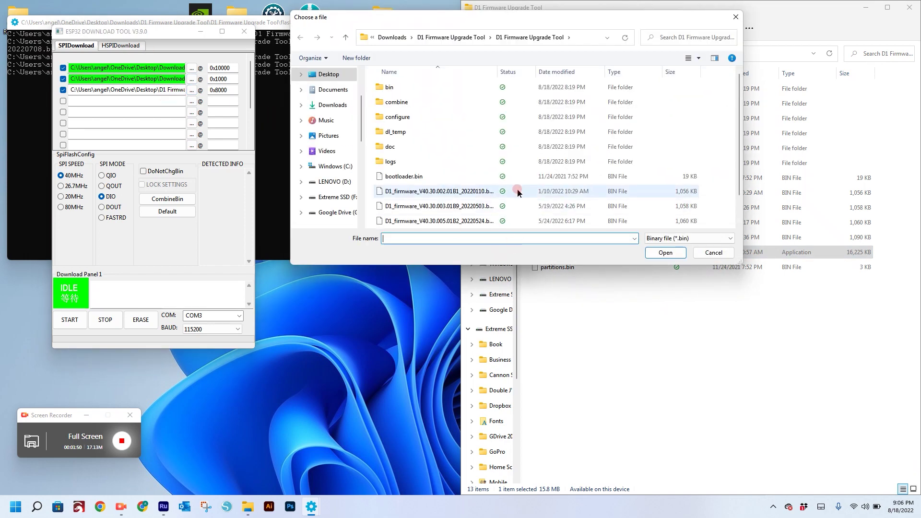
{"action": "left_click", "coordinate": [445, 179]}
{"action": "scroll", "coordinate": [445, 182], "scroll_direction": "down", "scroll_amount": 1}
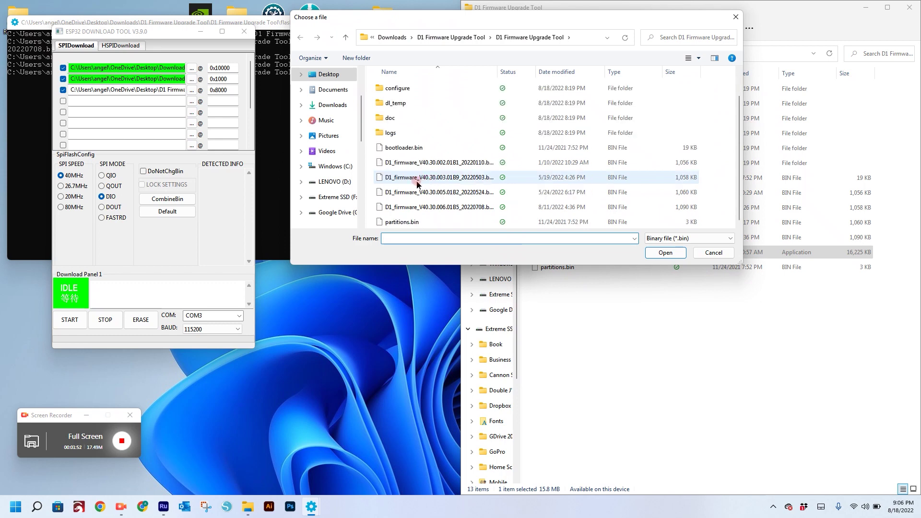
{"action": "left_click", "coordinate": [404, 222]}
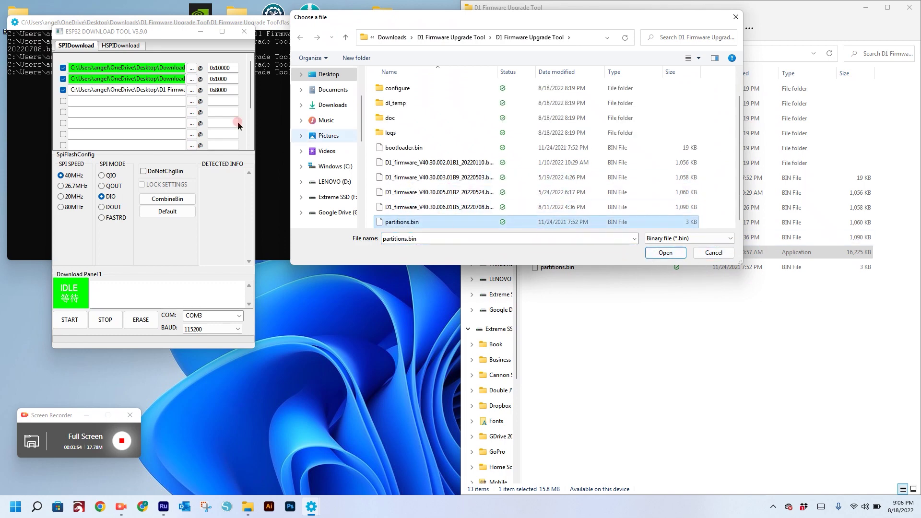
{"action": "left_click", "coordinate": [664, 253]}
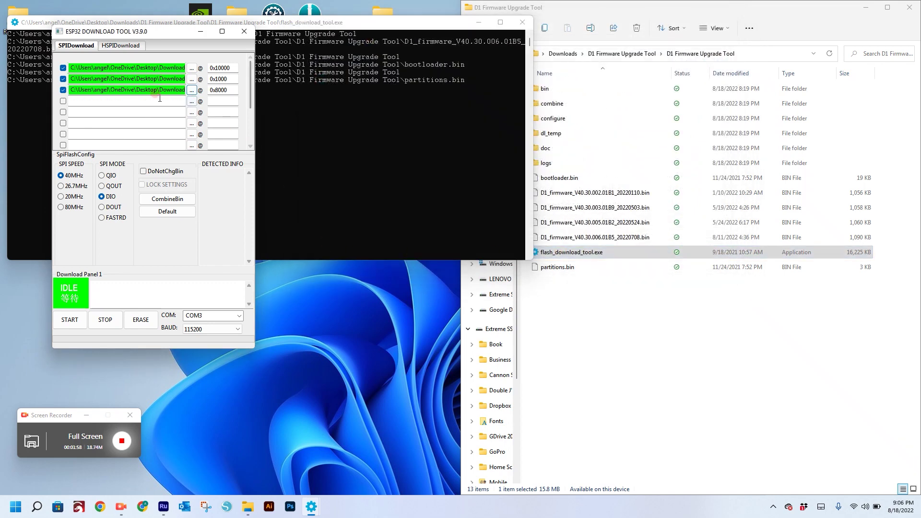
- Review the flash entries and keep SPI settings at DIO mode and 40MHz
{"action": "left_click", "coordinate": [149, 63]}
{"action": "left_click", "coordinate": [148, 77]}
{"action": "left_click", "coordinate": [146, 88]}
{"action": "left_click", "coordinate": [92, 252]}
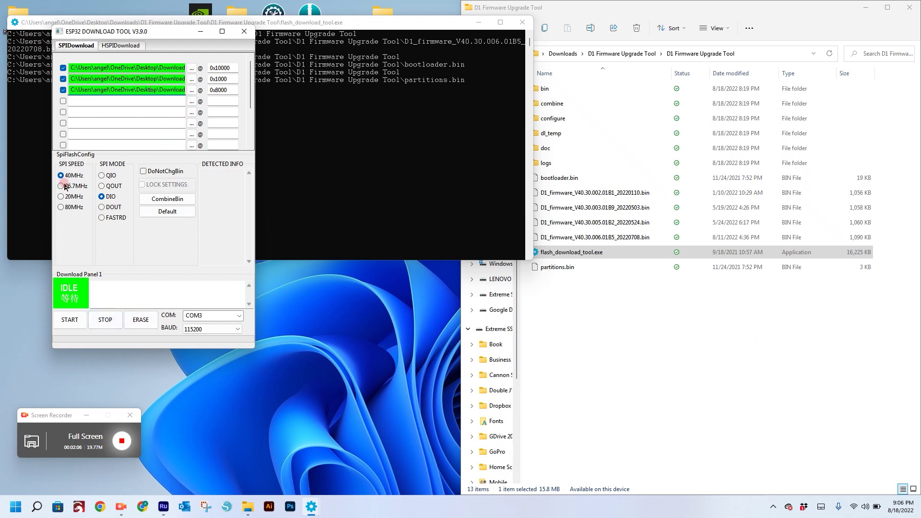
{"action": "left_click", "coordinate": [101, 197]}
- Select COM3 at 115200 baud and start flashing the three bin files
{"action": "left_click", "coordinate": [227, 314]}
{"action": "left_click", "coordinate": [239, 315]}
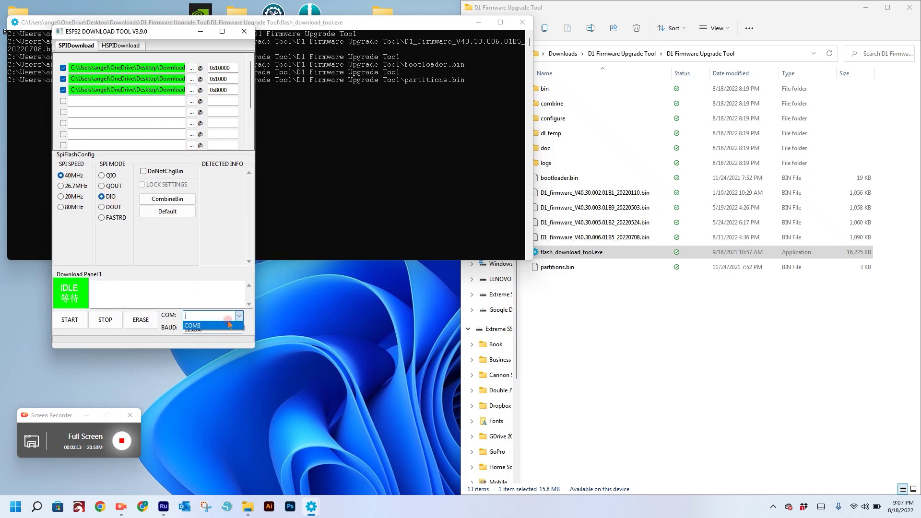
{"action": "left_click", "coordinate": [237, 316]}
{"action": "left_click", "coordinate": [238, 315]}
{"action": "left_click", "coordinate": [237, 326]}
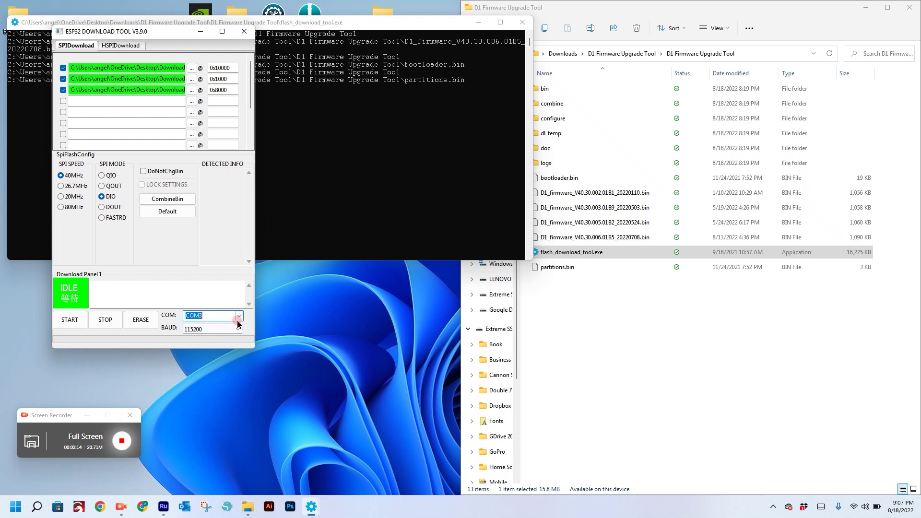
{"action": "left_click", "coordinate": [209, 330]}
{"action": "left_click", "coordinate": [210, 330]}
{"action": "left_click", "coordinate": [210, 331]}
{"action": "left_click", "coordinate": [206, 337]}
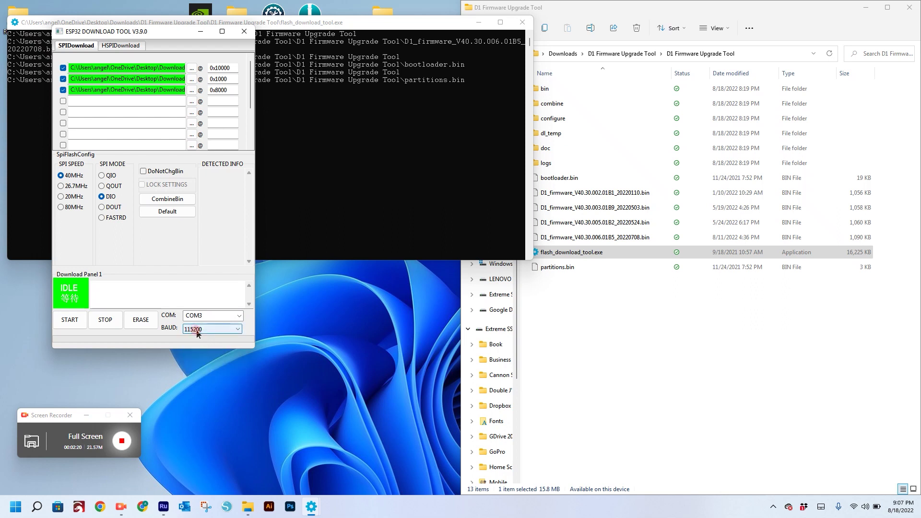
{"action": "left_click", "coordinate": [198, 331]}
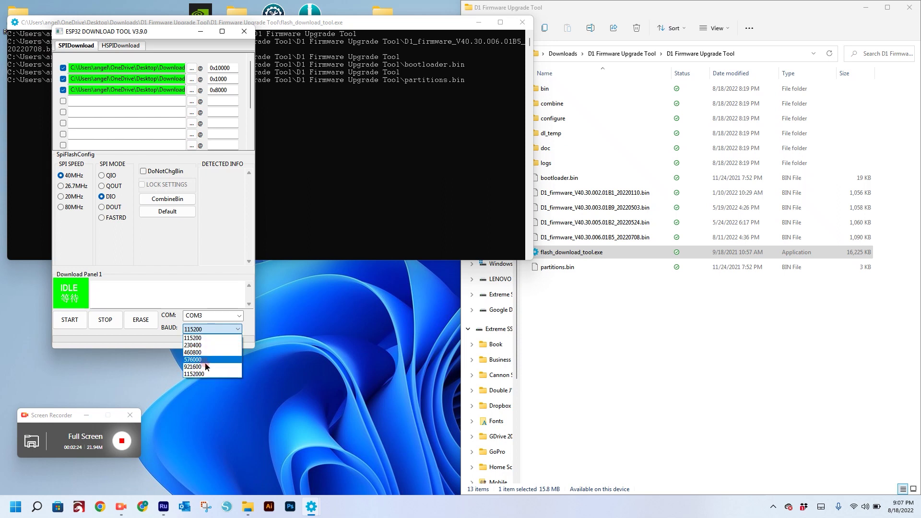
{"action": "left_click", "coordinate": [205, 339]}
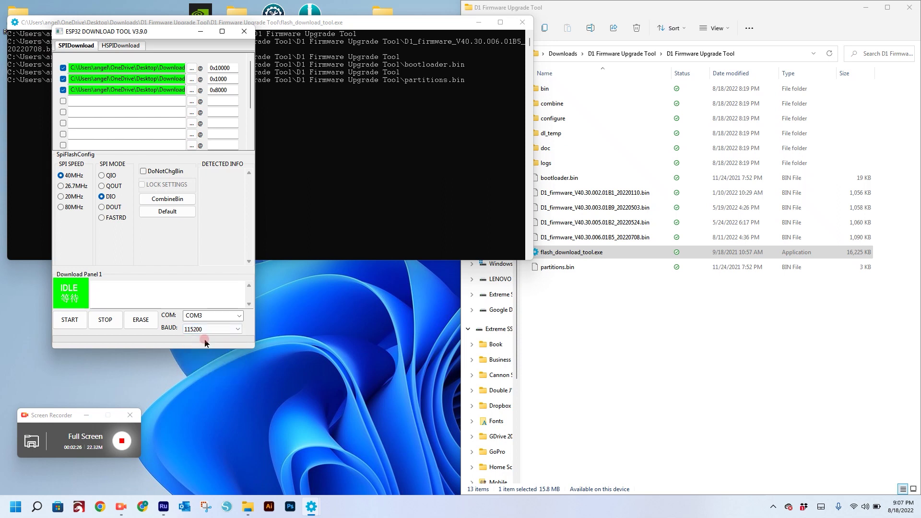
{"action": "left_click", "coordinate": [73, 324]}
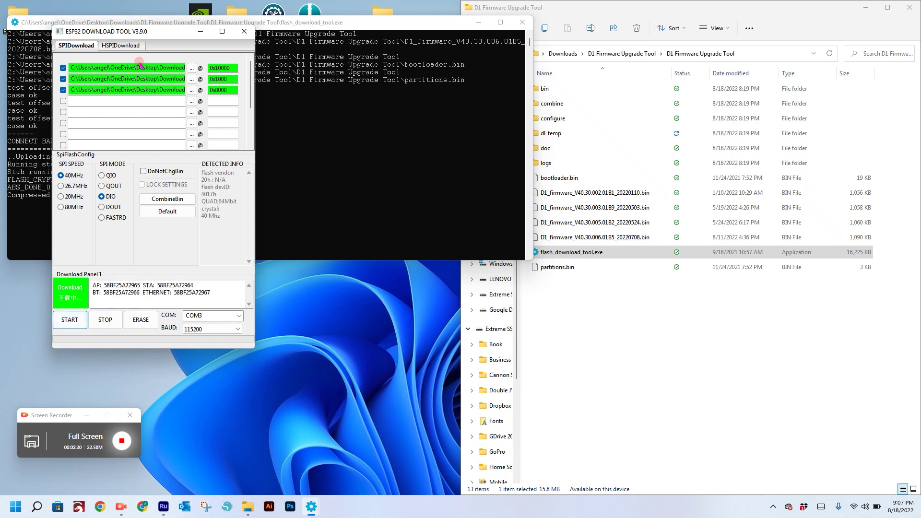
- Move the tool beside the console, wait for FINISH, then close ESP32 Flash Download Tool
{"action": "left_click_drag", "start_coordinate": [150, 31], "coordinate": [405, 51]}
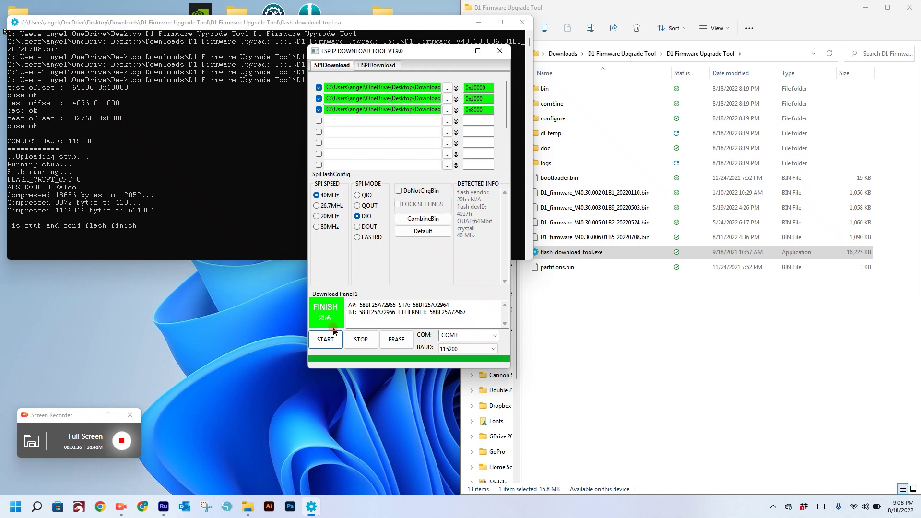
{"action": "left_click", "coordinate": [500, 51]}
- Close File Explorer, launch LightBurn to confirm the xTool D1 is Ready on COM3, then minimize it
{"action": "left_click", "coordinate": [909, 7]}
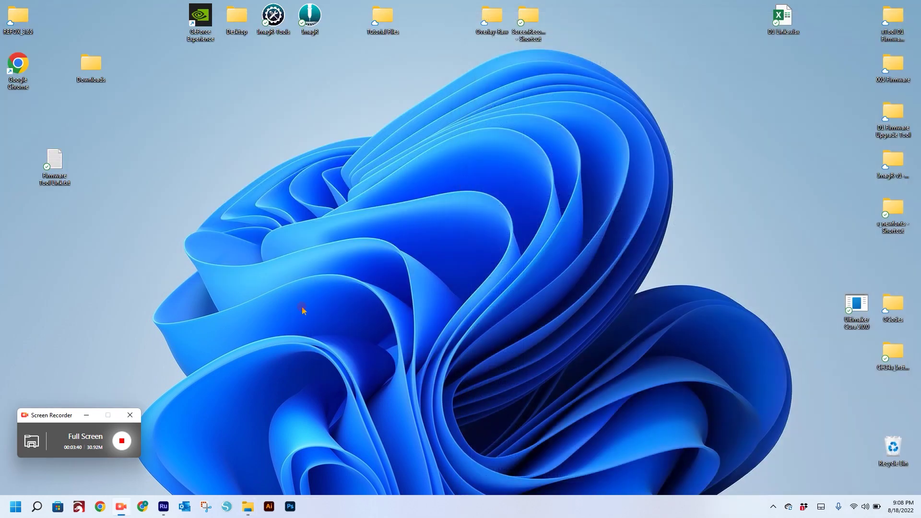
{"action": "left_click", "coordinate": [78, 507]}
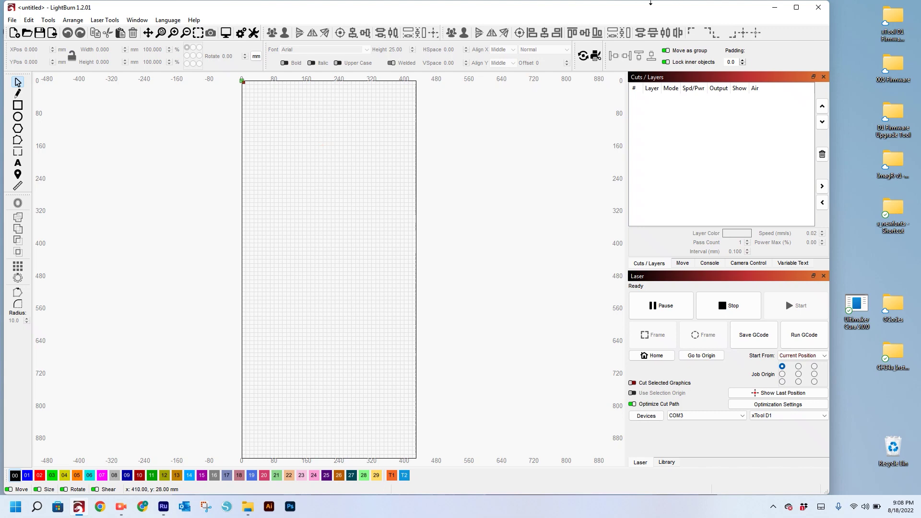
{"action": "left_click", "coordinate": [774, 7]}
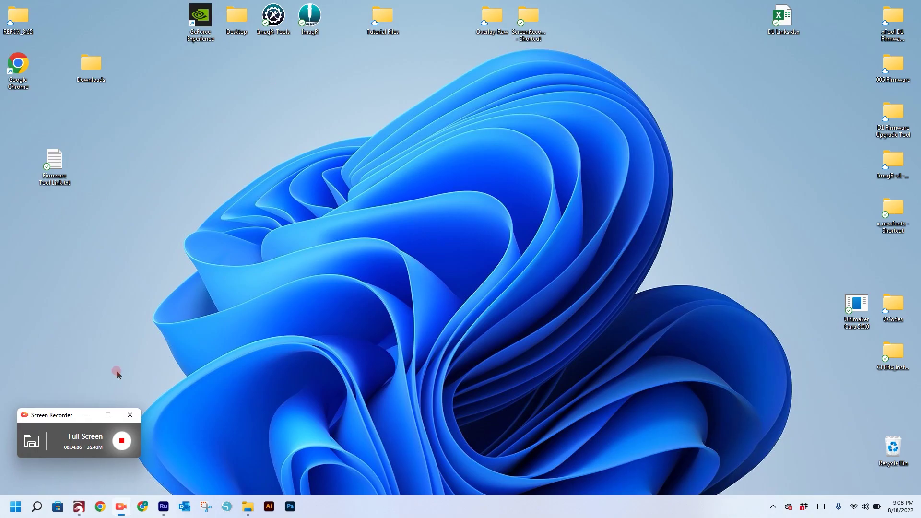